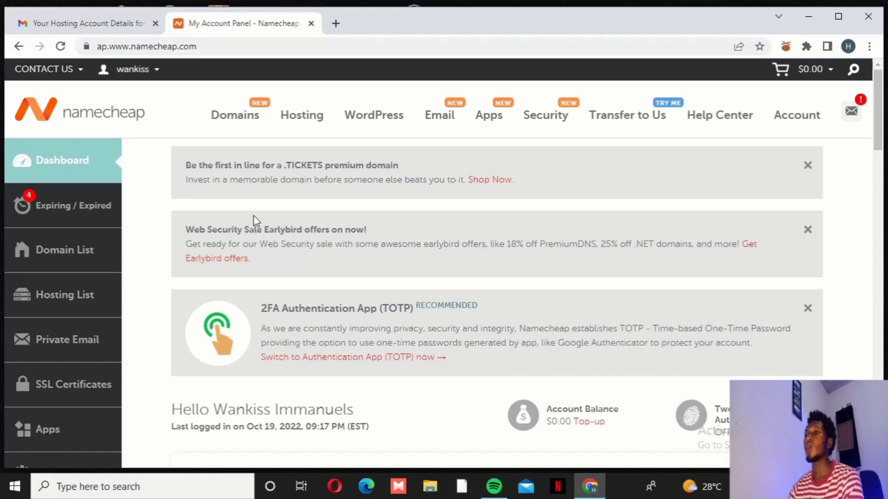
Switch to the Gmail tab showing the 'Your Hosting Account Details' email
click(95, 23)
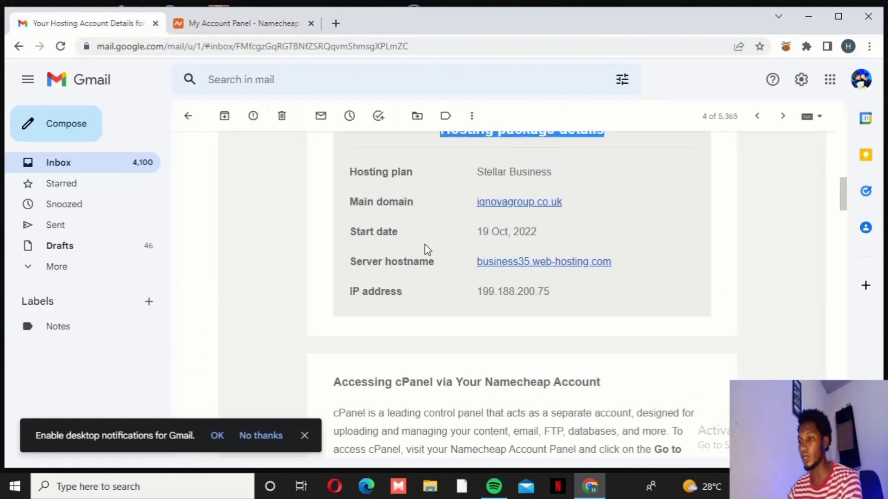
Find the cPanel username and password in the hosting details email
scroll(426, 250, up, 2)
scroll(426, 249, up, 5)
scroll(426, 249, down, 10)
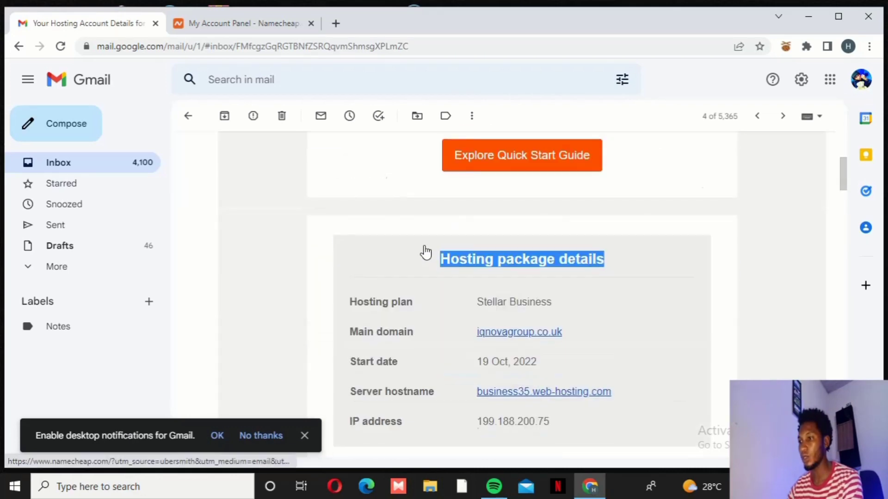
scroll(425, 249, down, 9)
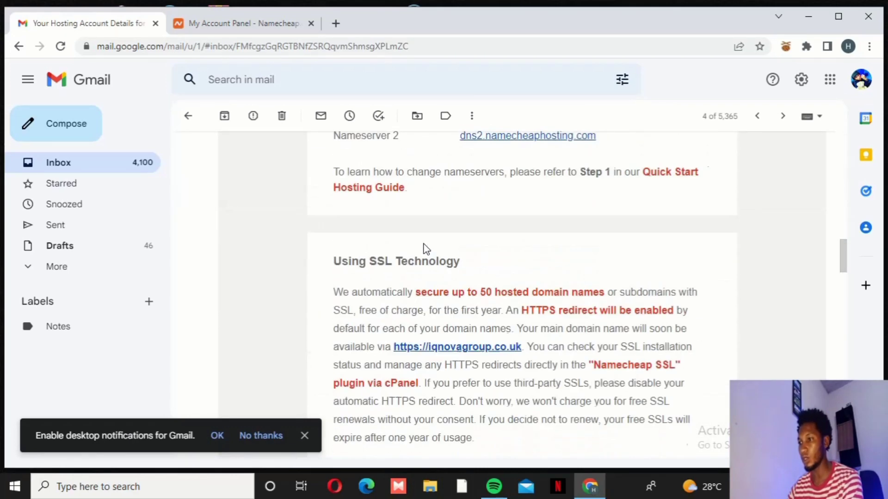
scroll(426, 248, down, 5)
scroll(424, 242, down, 3)
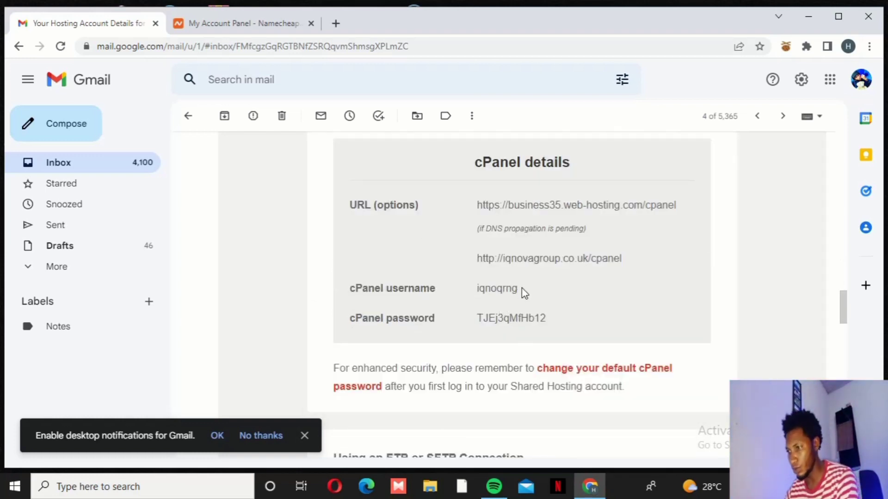
drag(520, 290, 476, 288)
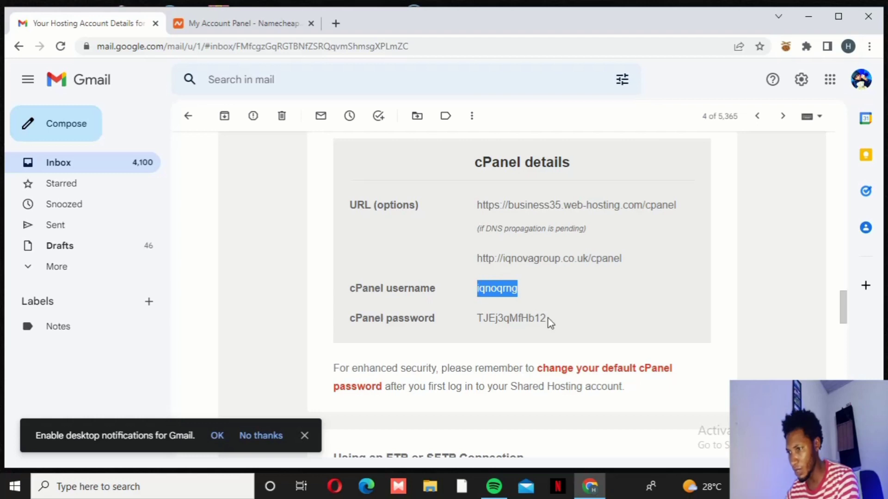
drag(555, 320, 480, 318)
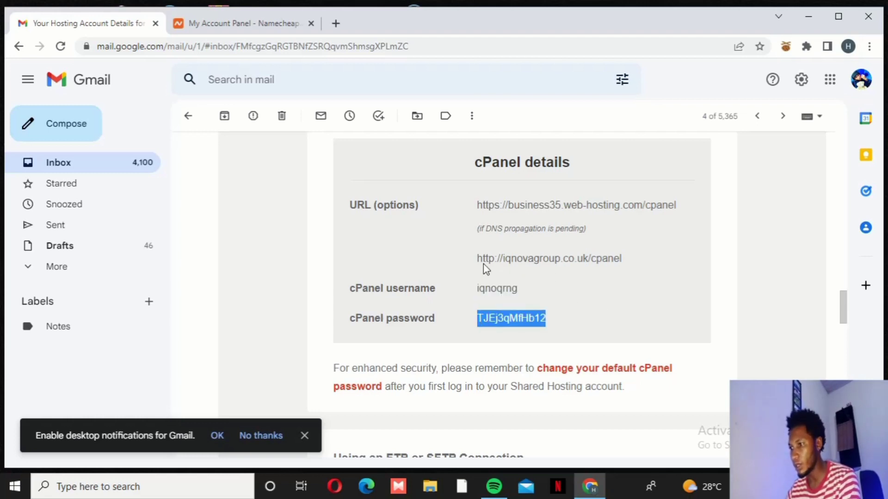
drag(627, 258, 470, 263)
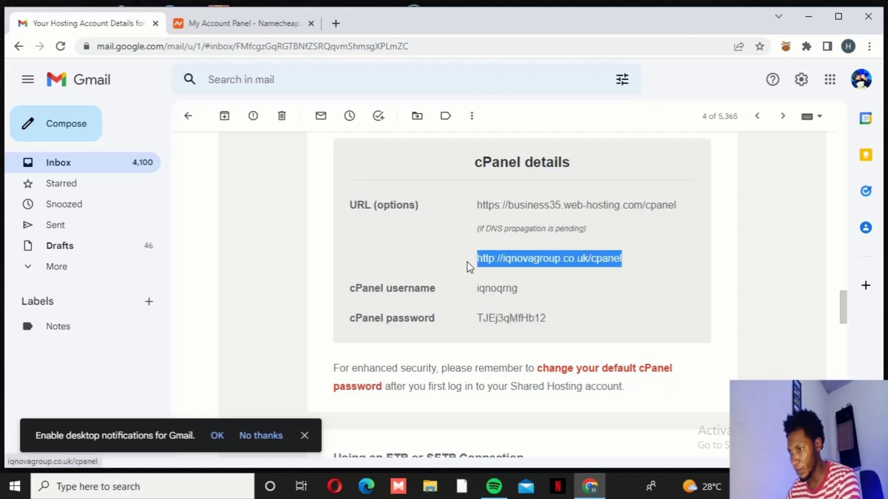
click(607, 292)
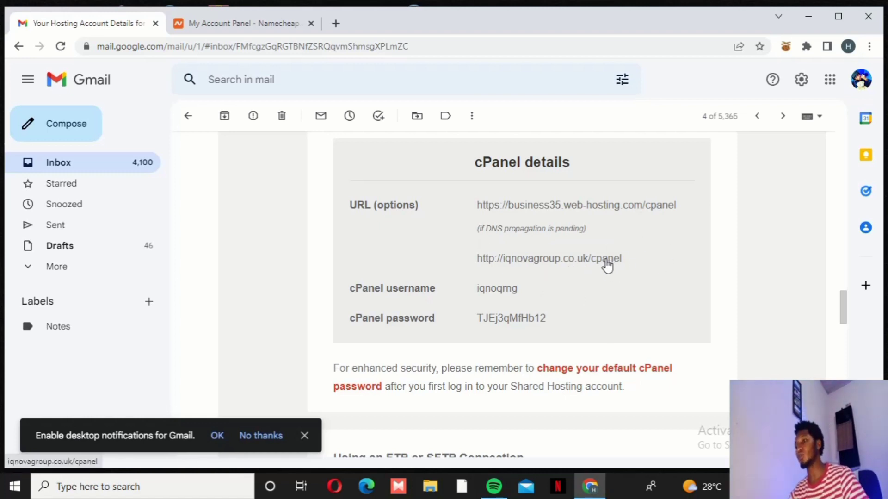
click(578, 260)
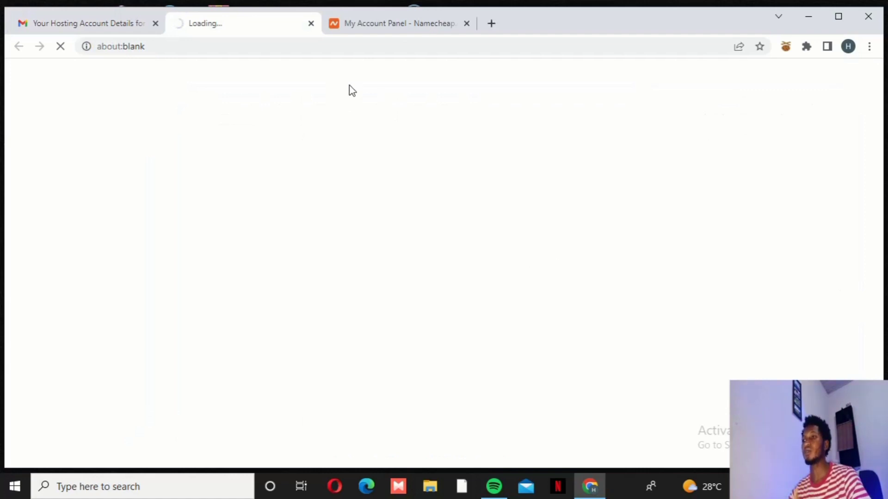
Copy the cPanel username from the hosting details email
click(95, 24)
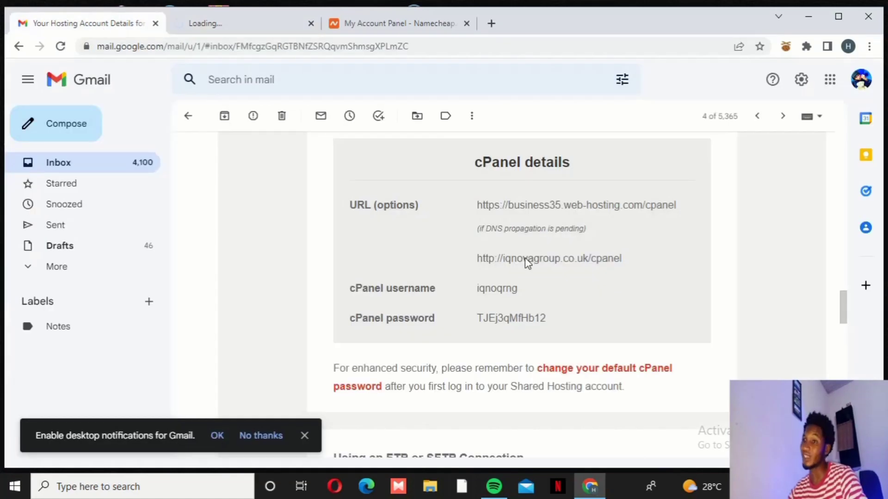
drag(620, 261, 452, 264)
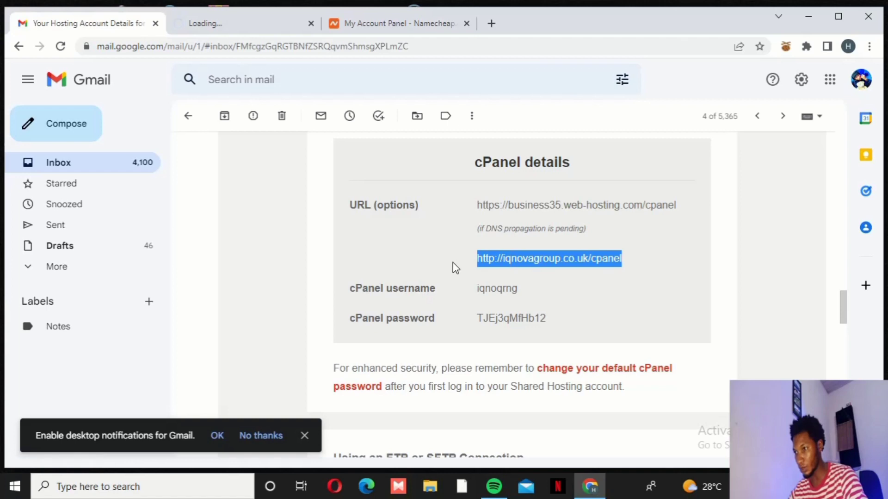
click(229, 24)
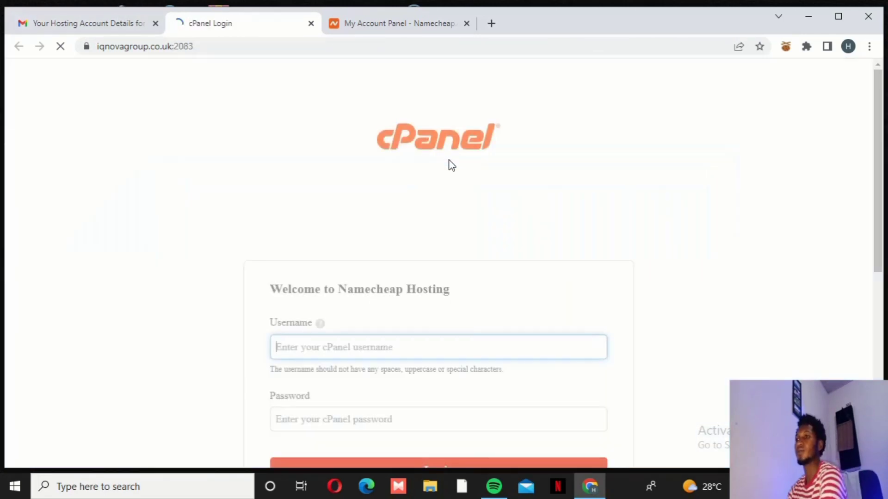
scroll(422, 200, down, 3)
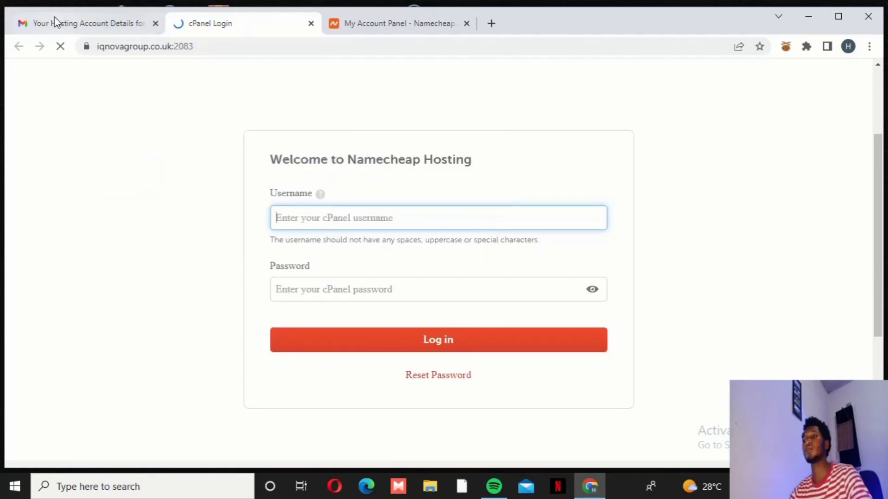
click(59, 22)
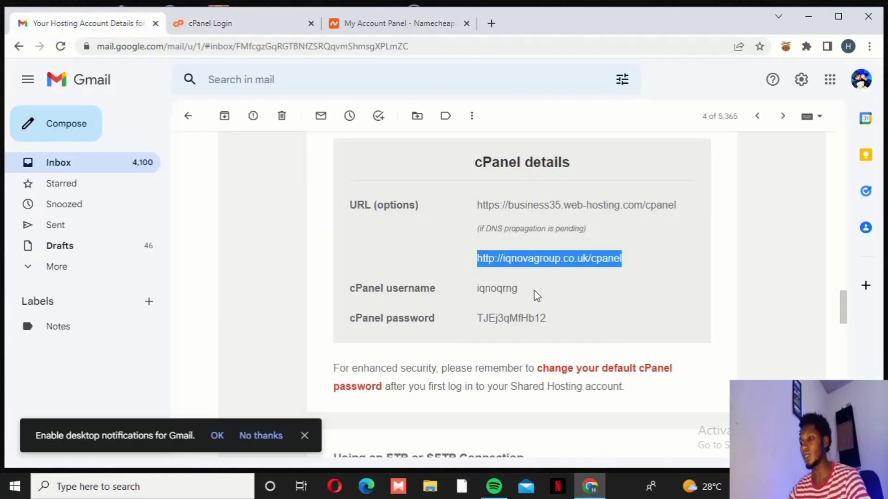
double_click(486, 293)
right_click(503, 290)
click(529, 302)
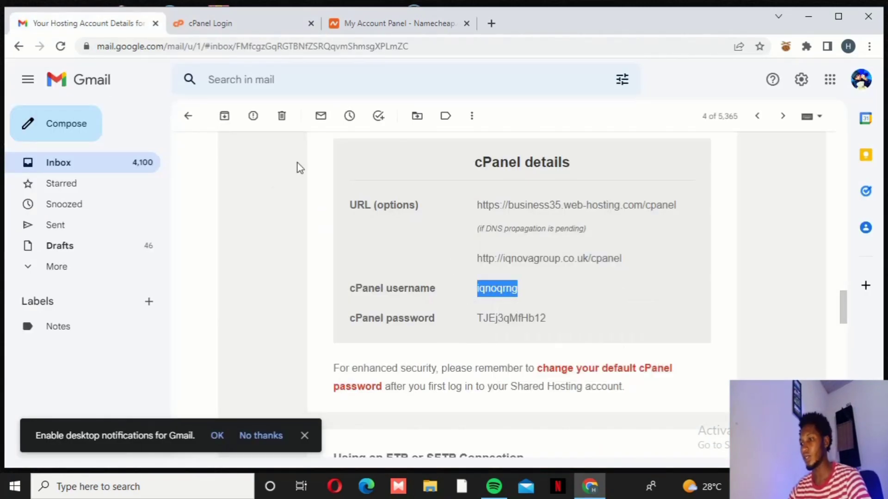
Paste the username into the cPanel login form's Username field, then return to Namecheap
click(232, 24)
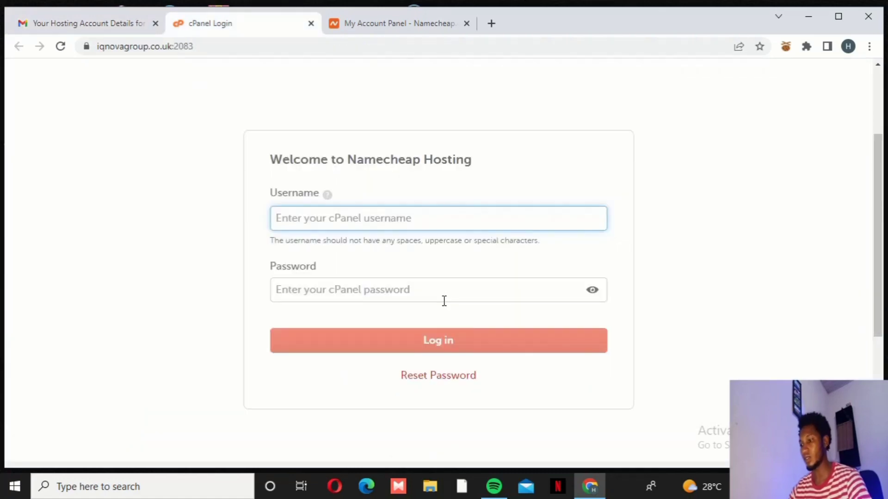
right_click(331, 219)
click(362, 322)
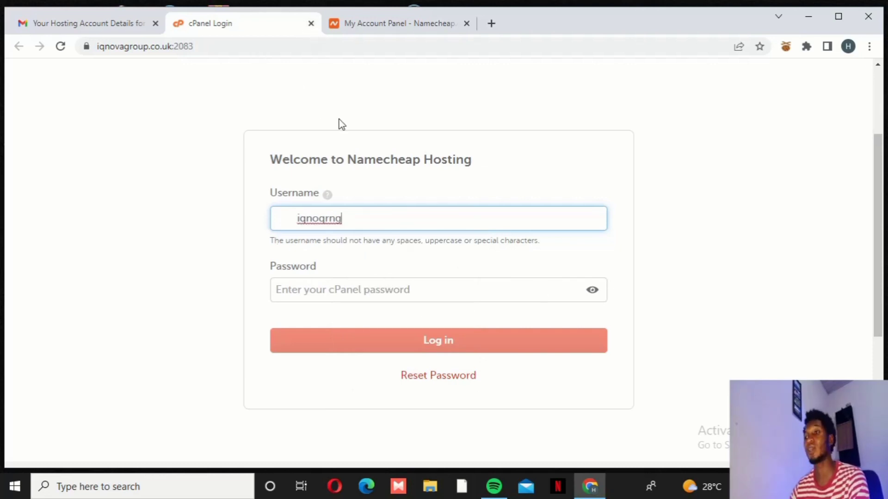
click(388, 24)
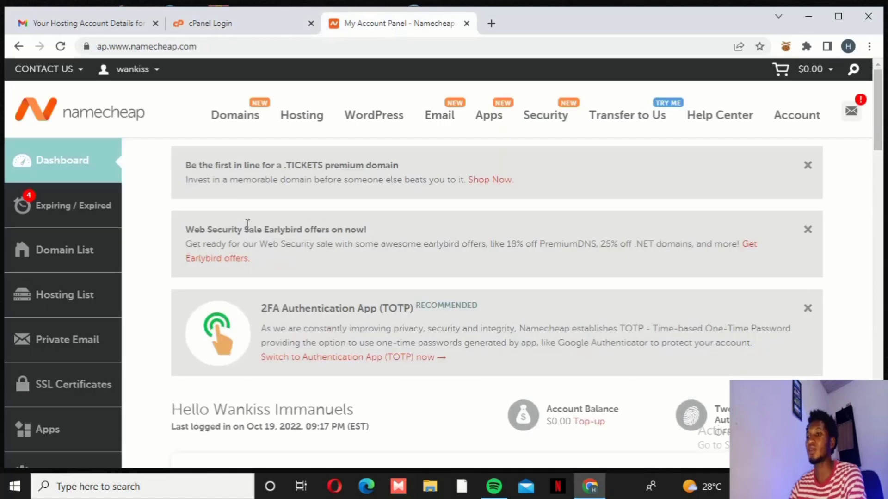
Open Hosting List and review the three active hosting subscriptions
scroll(240, 218, down, 2)
scroll(318, 180, up, 2)
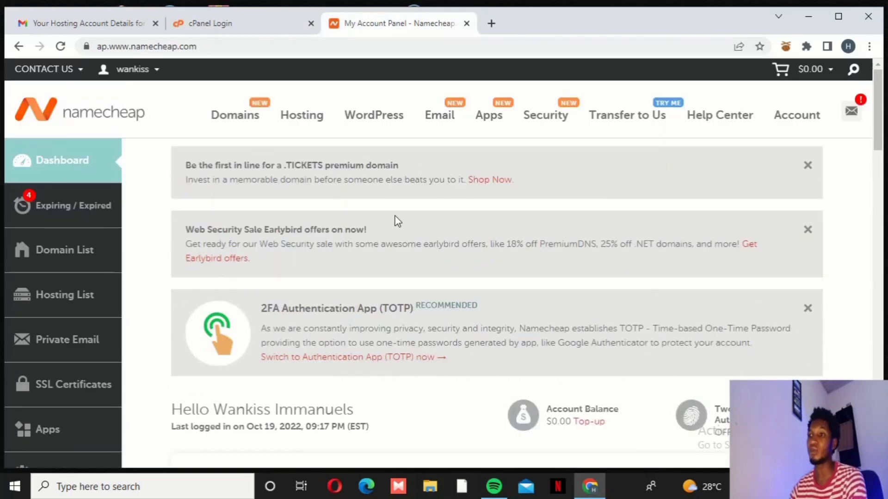
click(96, 291)
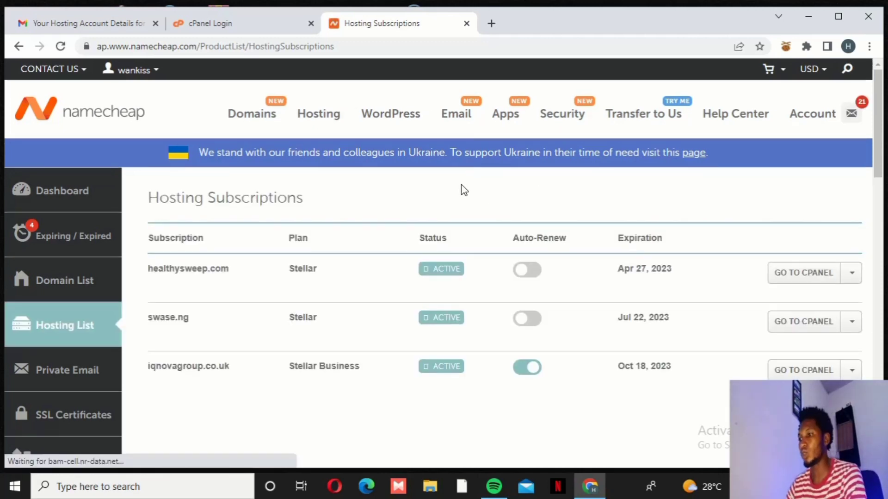
scroll(420, 296, down, 1)
scroll(416, 213, down, 1)
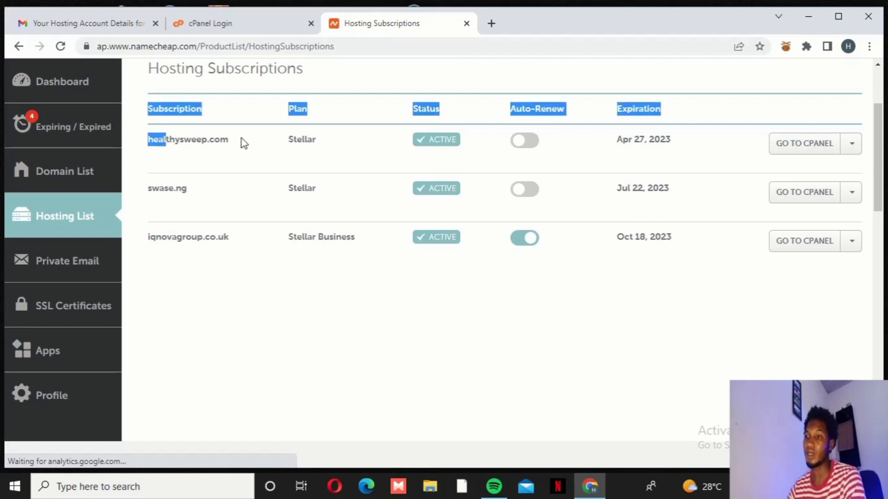
mouse_move(145, 129)
mouse_down()
mouse_move(195, 179)
mouse_move(151, 196)
mouse_move(214, 233)
mouse_move(146, 246)
mouse_up()
click(224, 245)
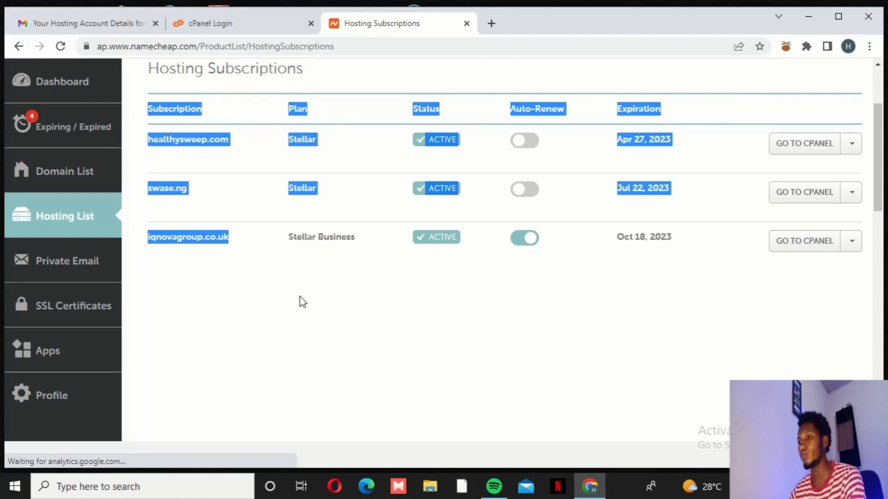
click(422, 332)
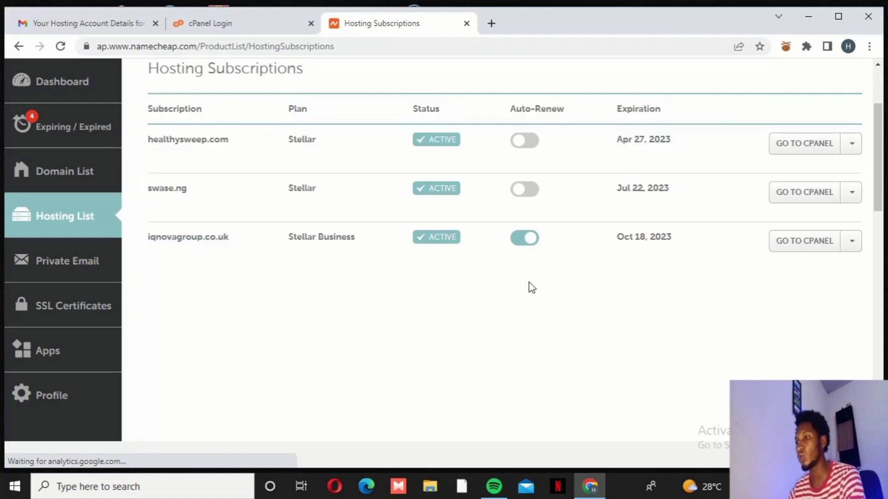
Go to cPanel for the iqnovagroup.co.uk Stellar Business subscription
click(796, 254)
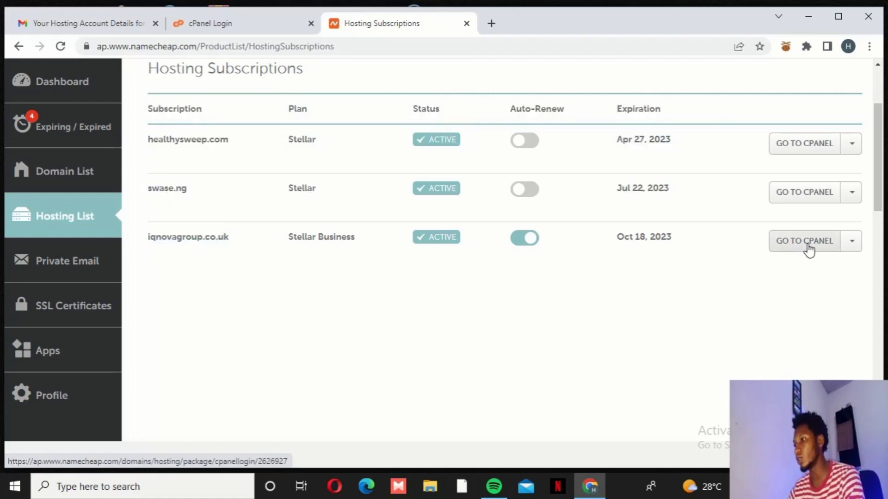
click(851, 242)
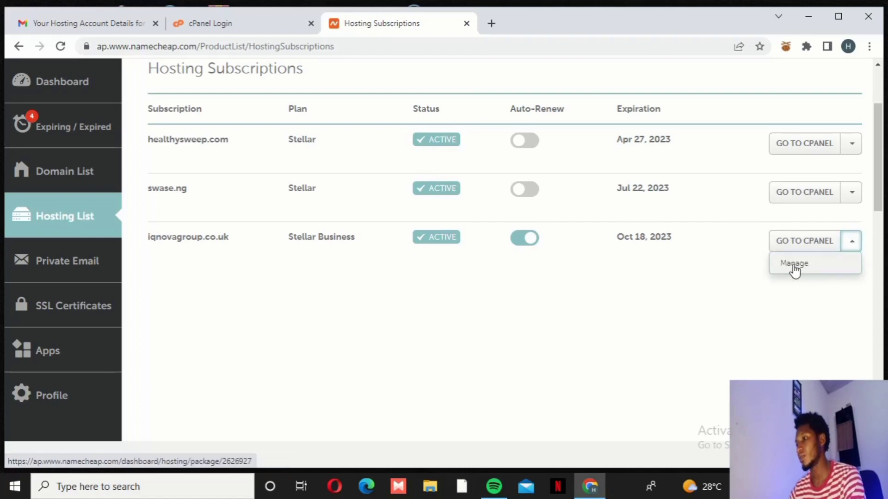
click(673, 294)
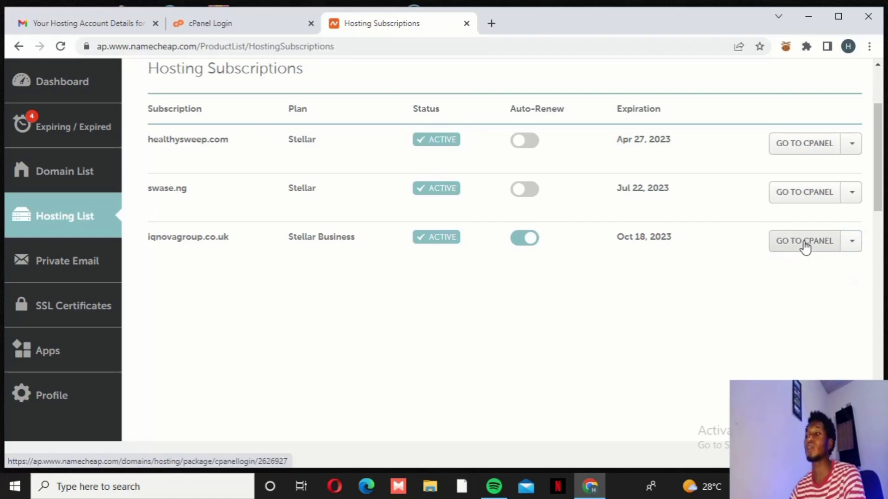
click(806, 243)
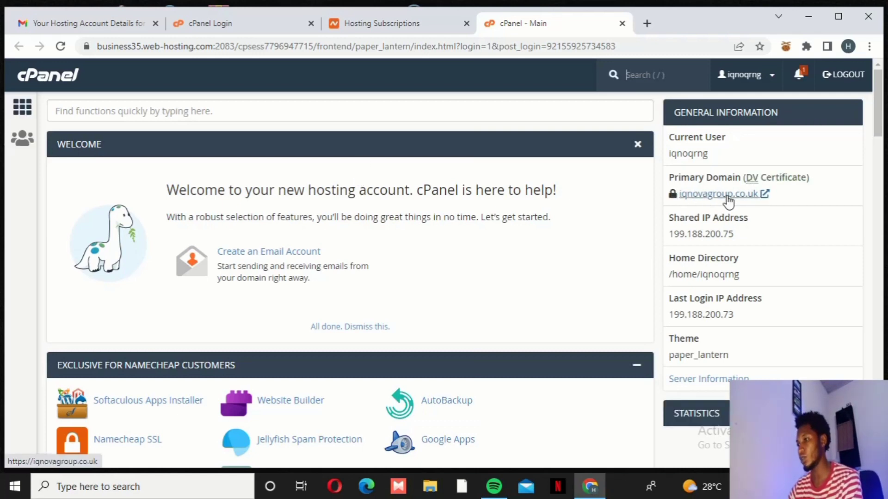
Find Softaculous Apps Installer on the cPanel home page and open WordPress 6.0.3
scroll(785, 182, down, 1)
scroll(785, 181, down, 2)
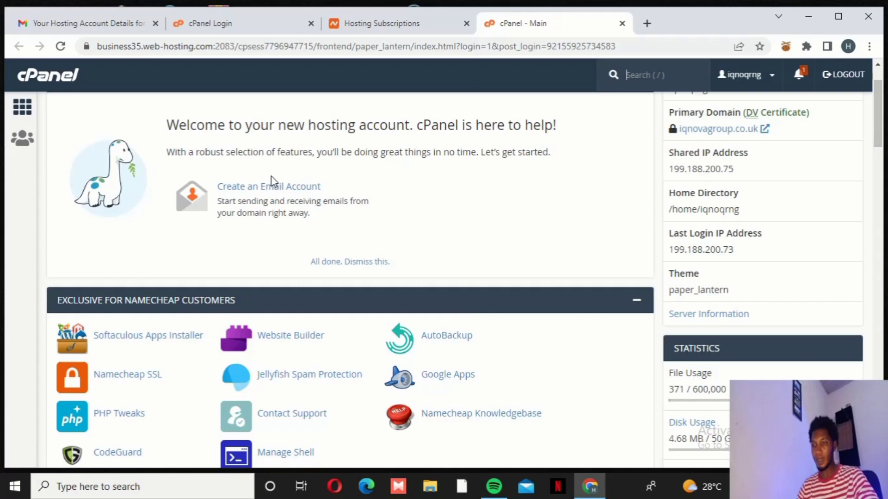
scroll(301, 200, down, 5)
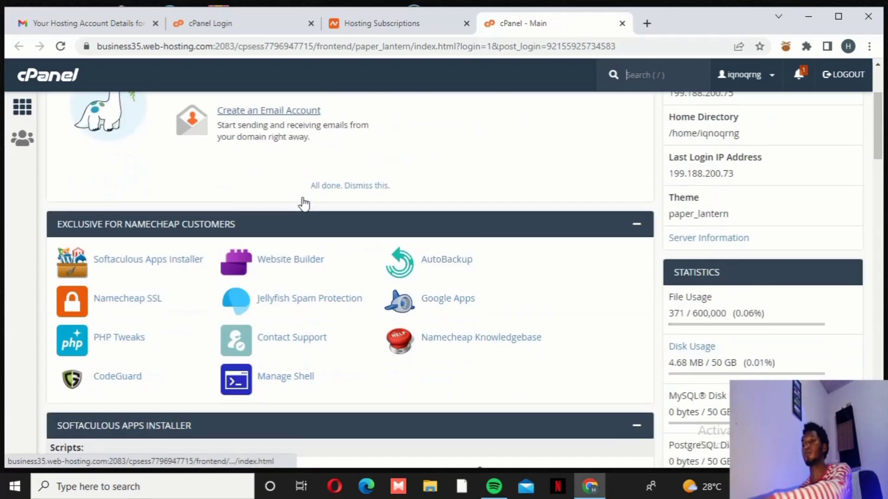
scroll(304, 203, down, 12)
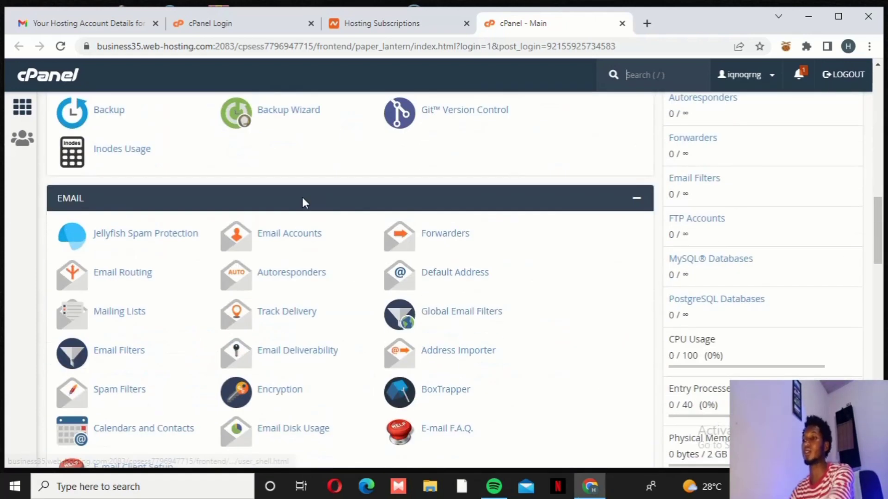
scroll(302, 197, up, 6)
scroll(309, 202, down, 9)
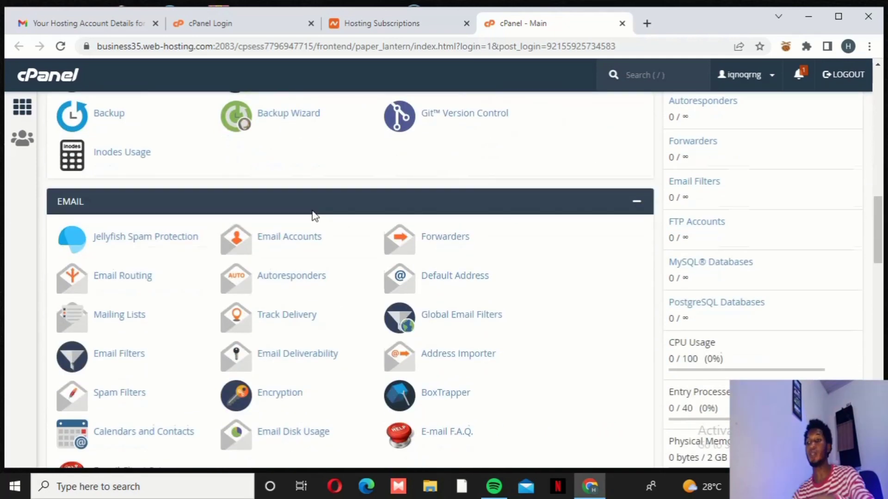
scroll(315, 216, up, 10)
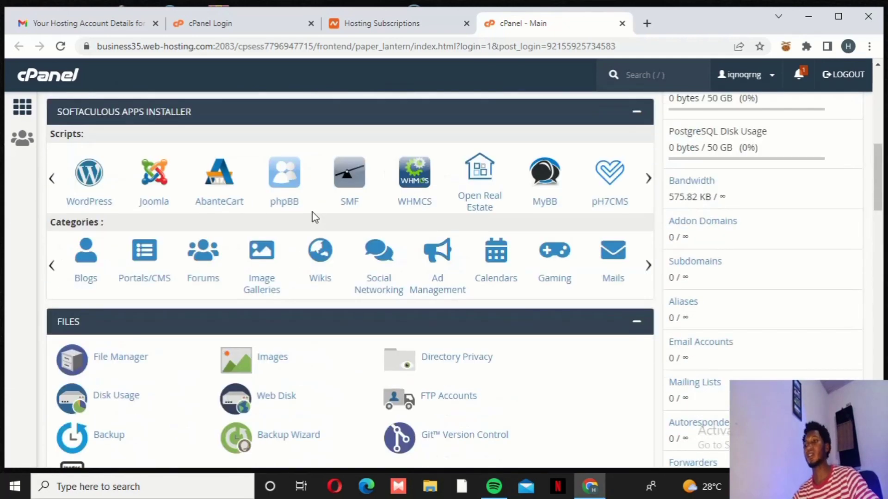
scroll(312, 223, up, 7)
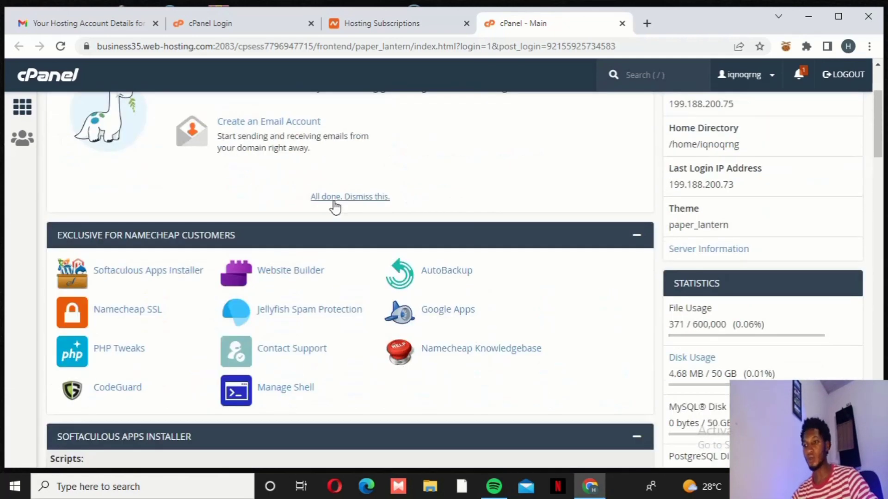
scroll(400, 188, down, 3)
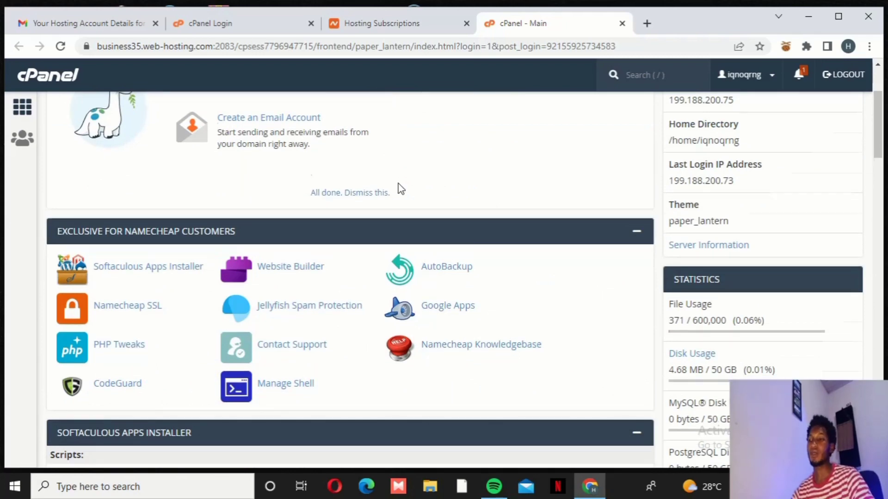
scroll(356, 148, up, 5)
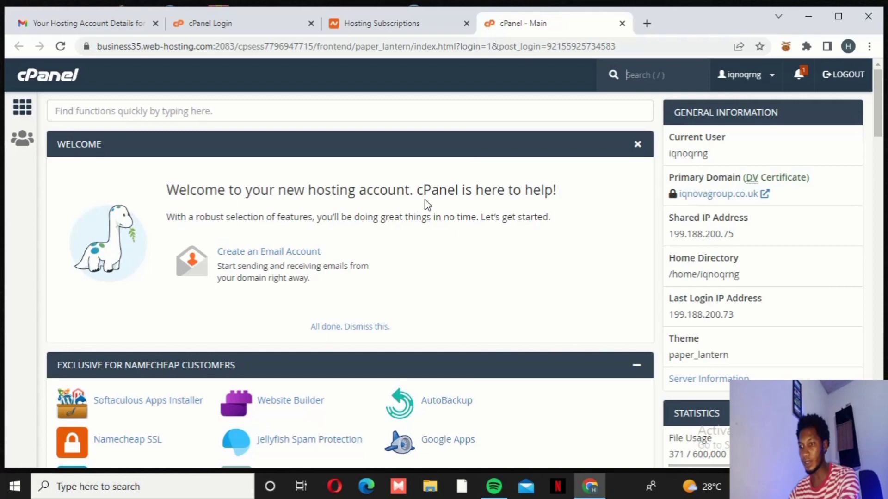
scroll(426, 204, down, 8)
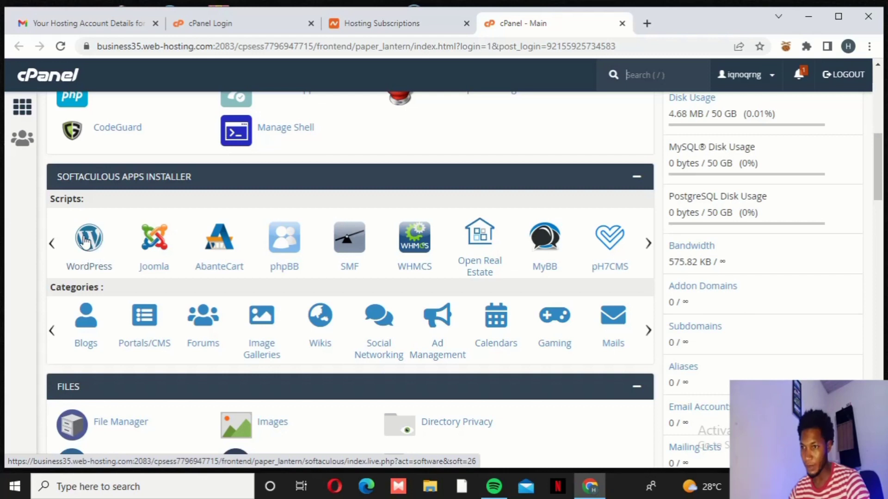
click(86, 240)
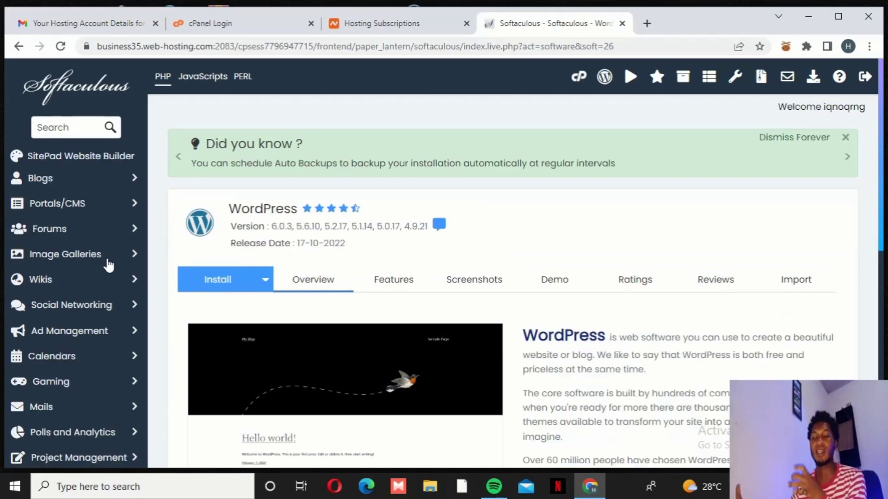
Start a new WordPress installation with Install Now
scroll(416, 204, down, 3)
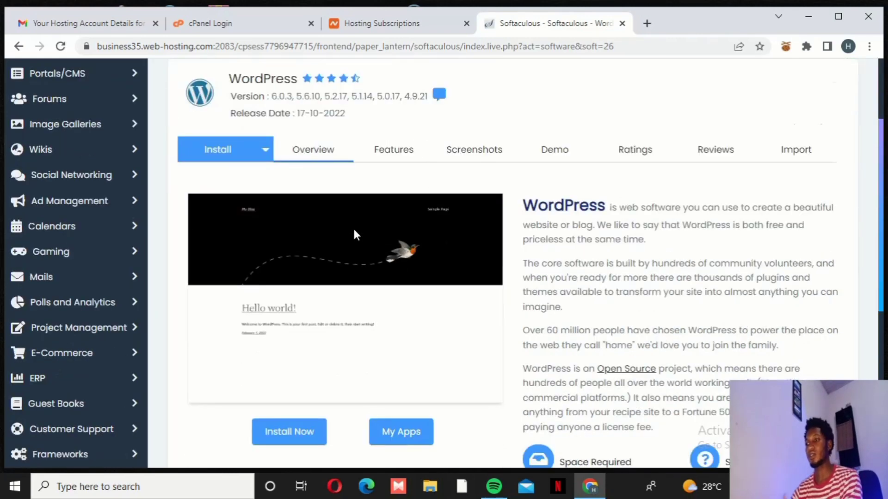
scroll(354, 227, down, 3)
click(277, 301)
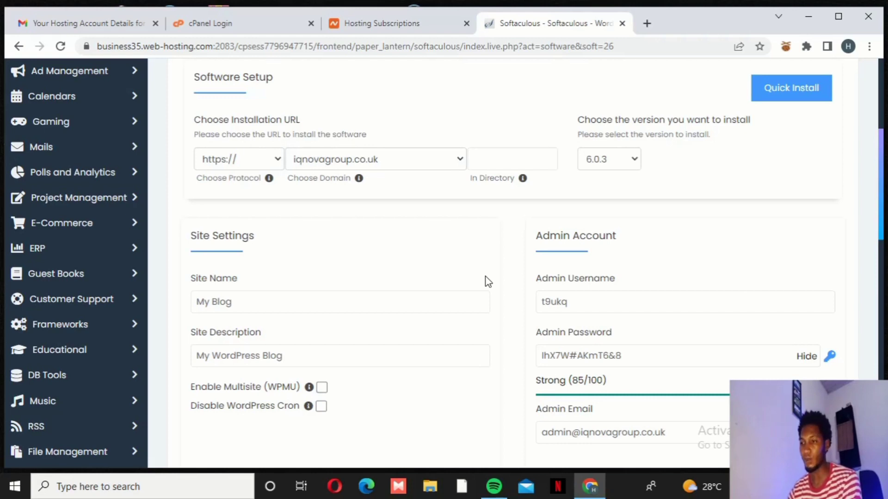
Select the default 'My Blog' text in the Site Name field
scroll(280, 248, down, 1)
click(278, 239)
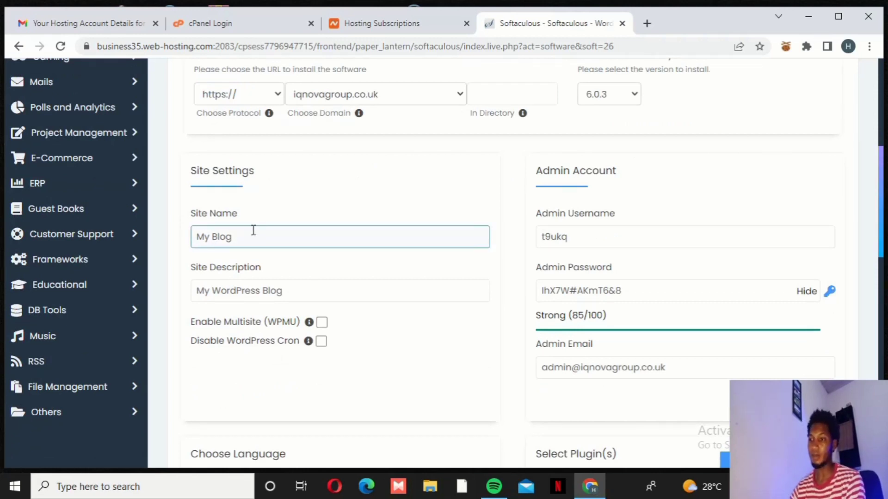
drag(253, 232, 178, 232)
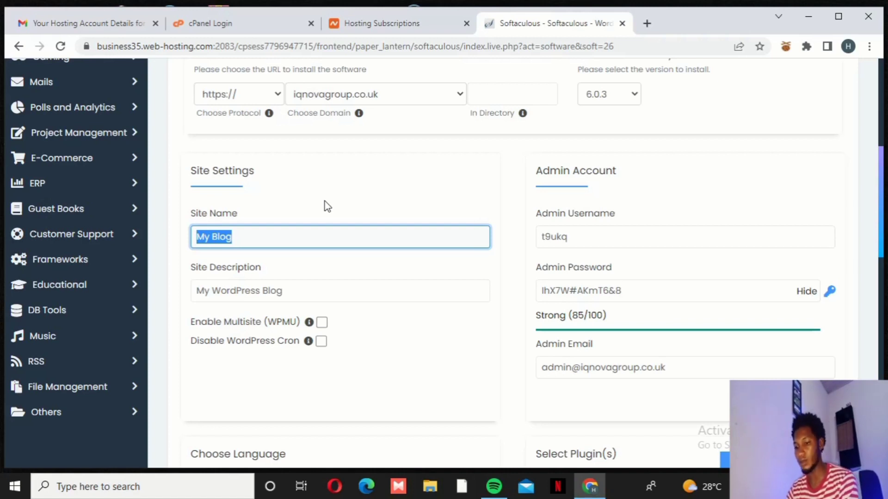
Replace the default site name with 'IQ NOVA GROUP'
key(BackSpace)
text(I)
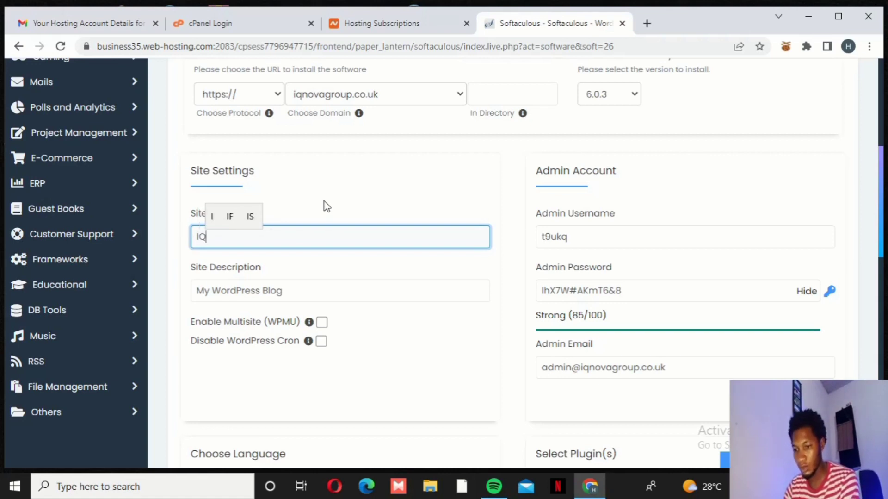
text(Q n)
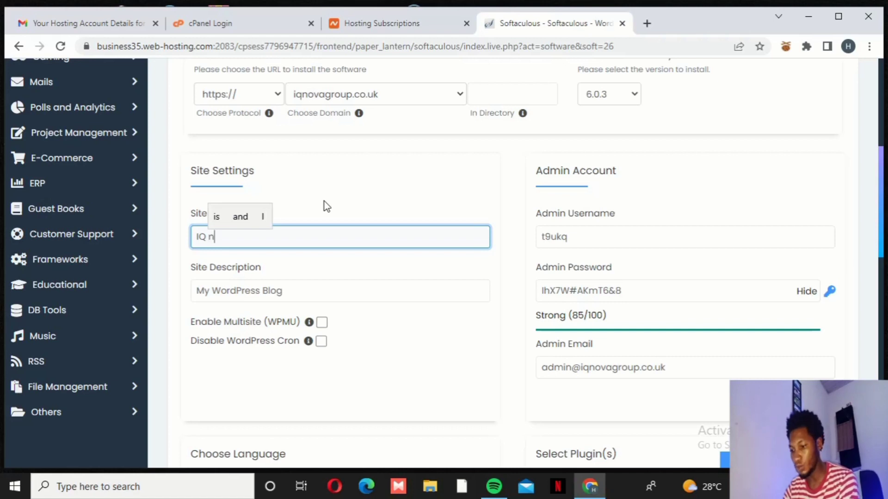
text(O)
key(BackSpace)
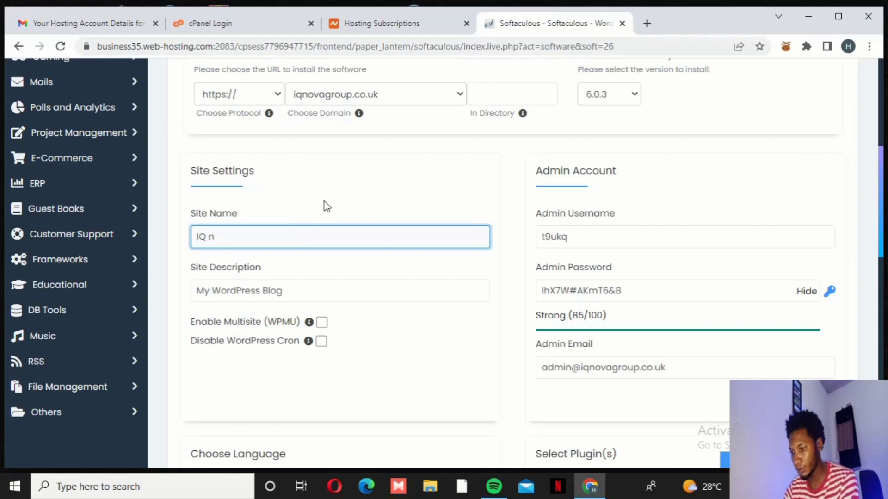
text(OVA )
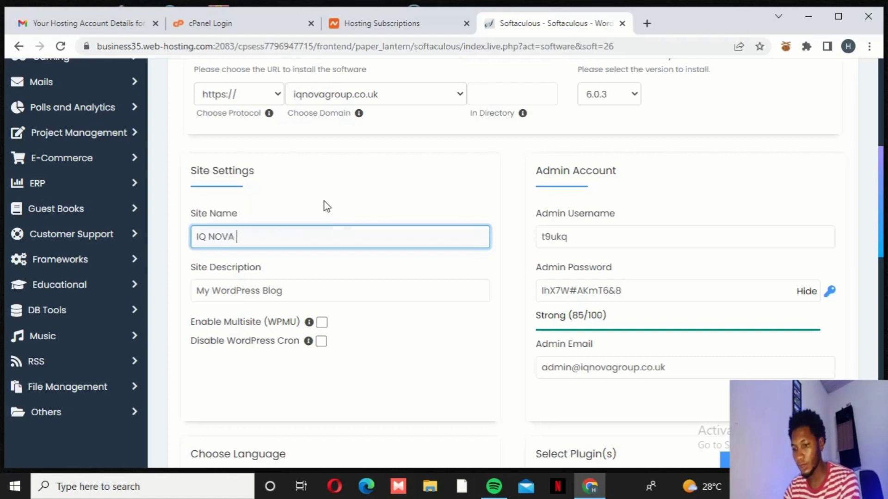
text(GROUP)
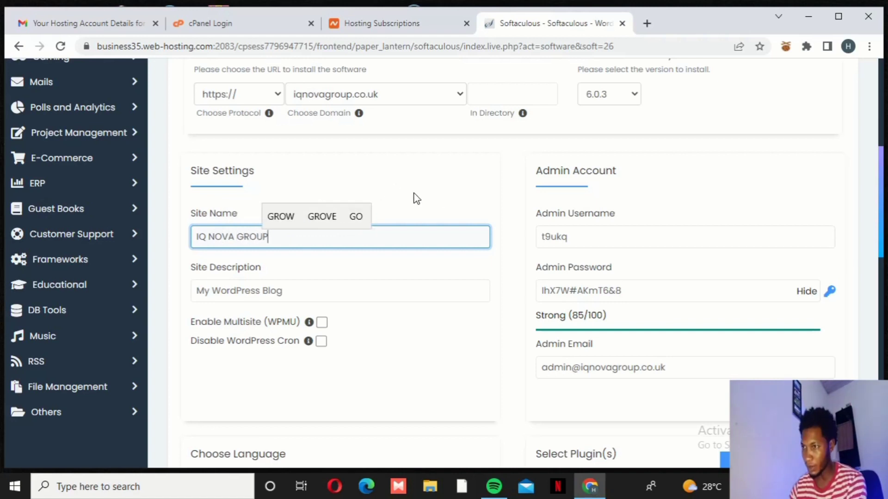
scroll(408, 196, down, 1)
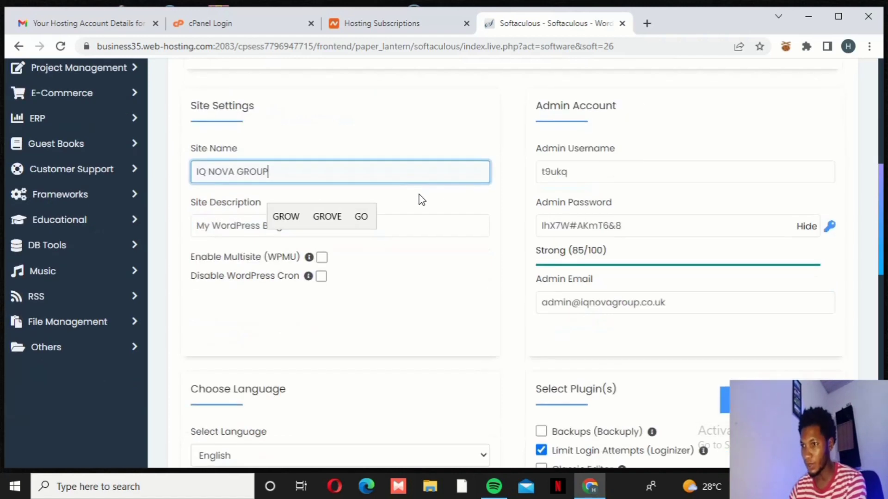
Replace 'My WordPress Blog' in Site Description with 'Multipurpose Company'
click(236, 226)
triple_click(236, 226)
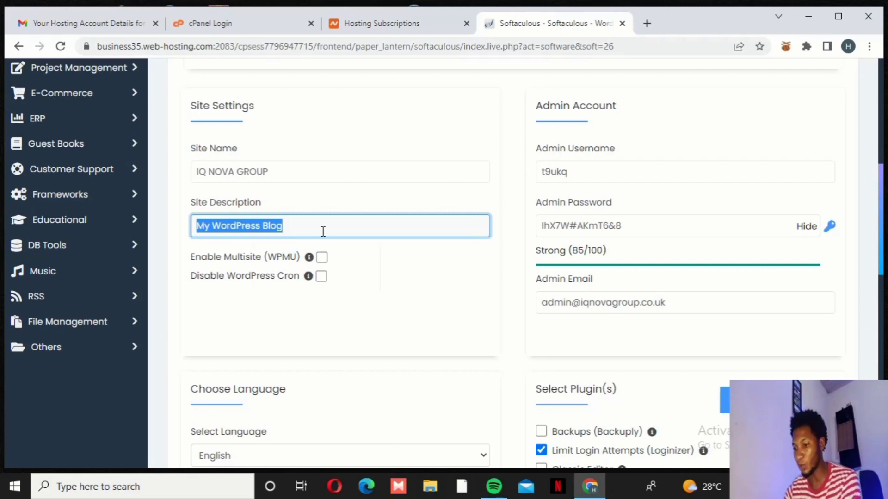
text(Mulyi)
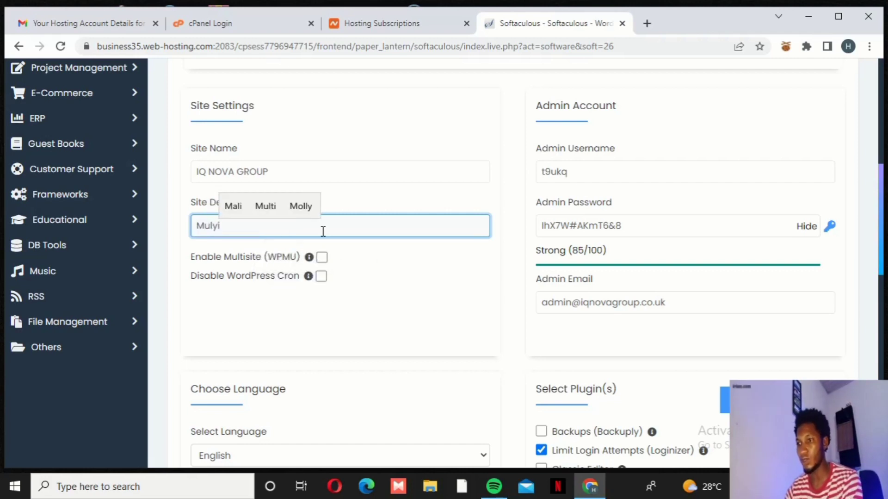
key(BackSpace)
key(BackSpace)
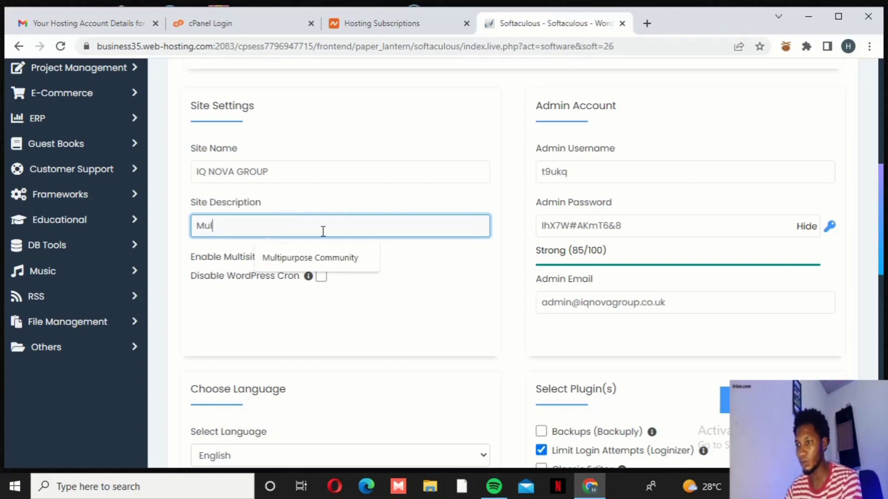
text(tipo)
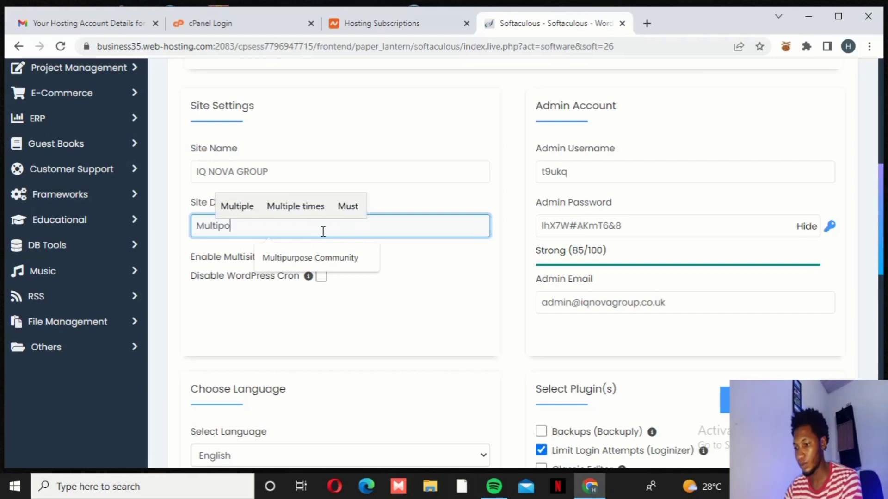
key(BackSpace)
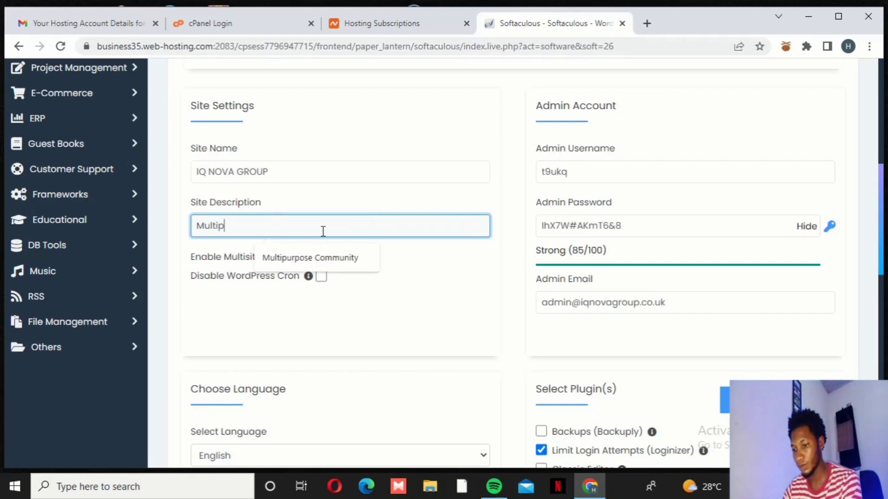
text(urpos)
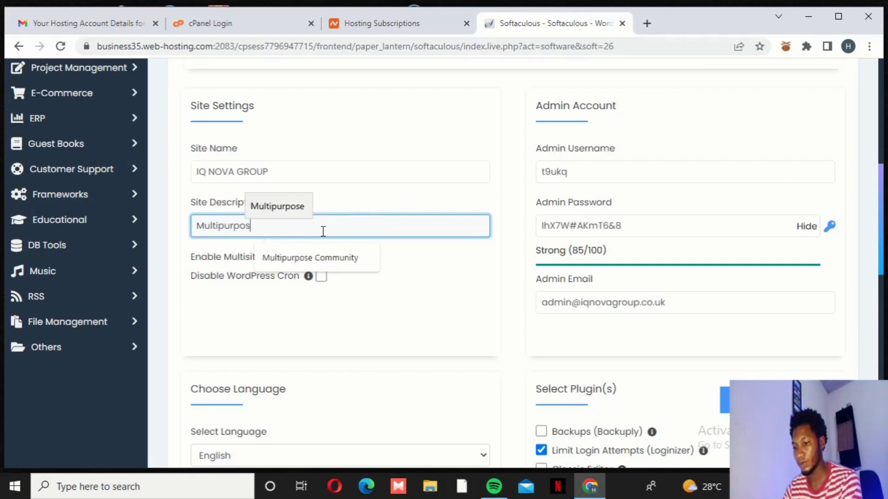
text(e)
key(BackSpace)
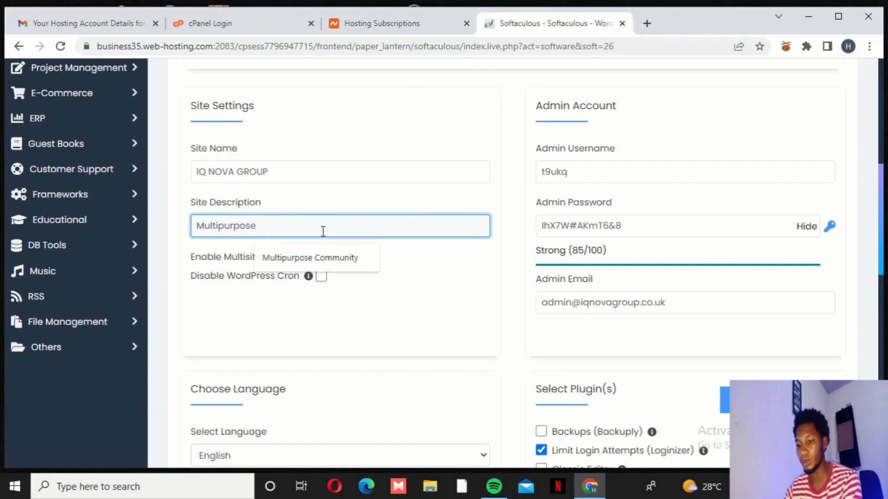
text(Com)
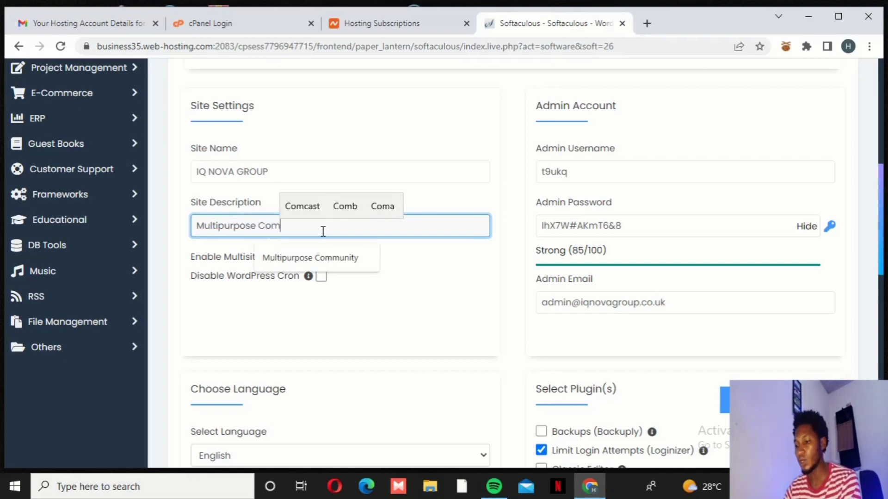
text(pany)
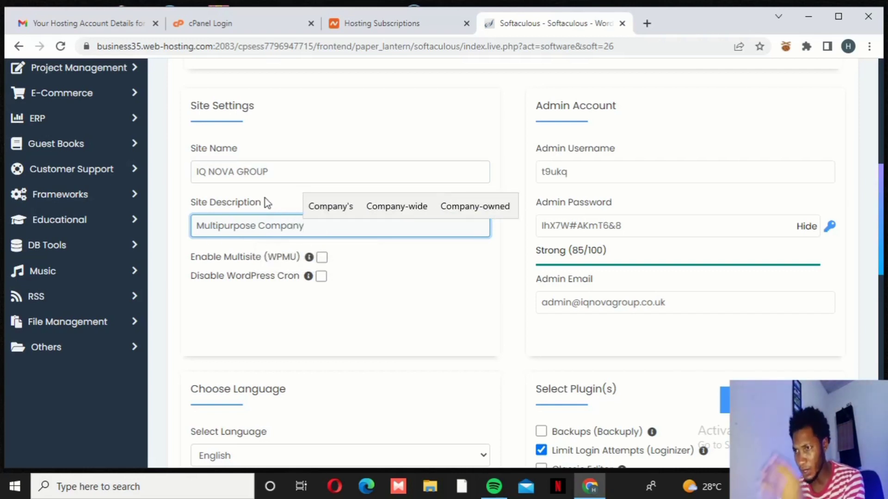
scroll(232, 192, up, 1)
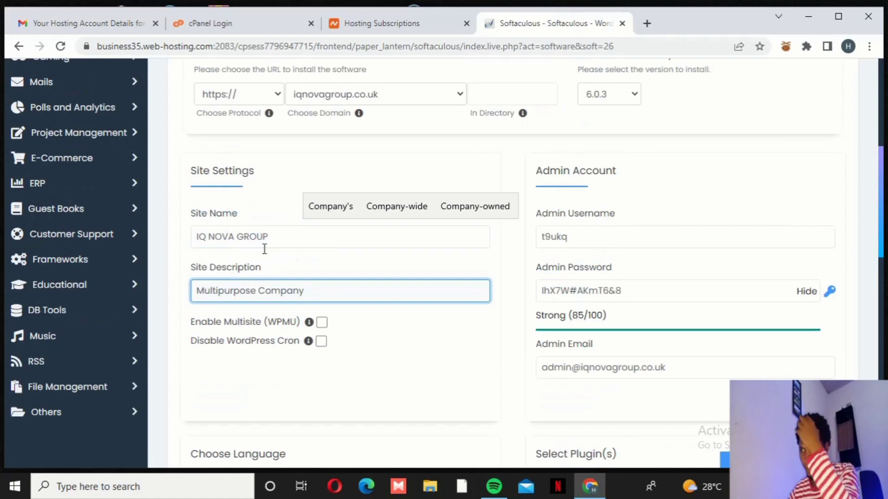
scroll(273, 261, down, 1)
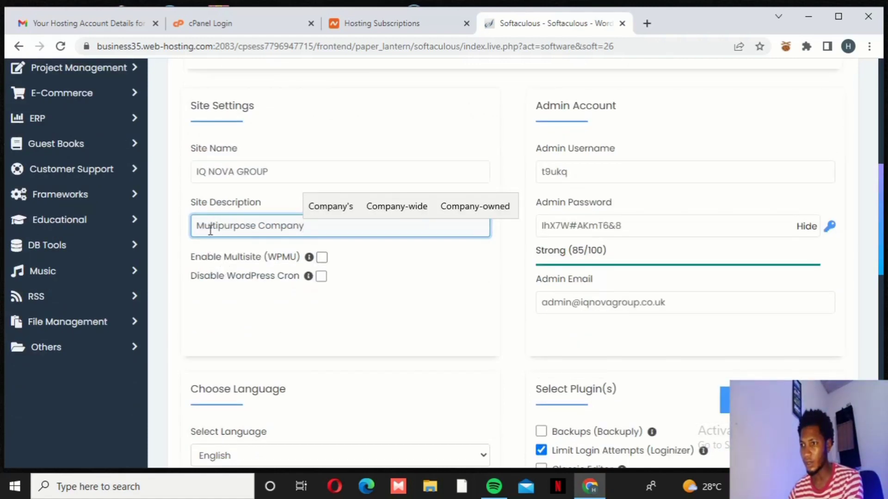
click(406, 337)
click(596, 178)
drag(575, 172, 521, 183)
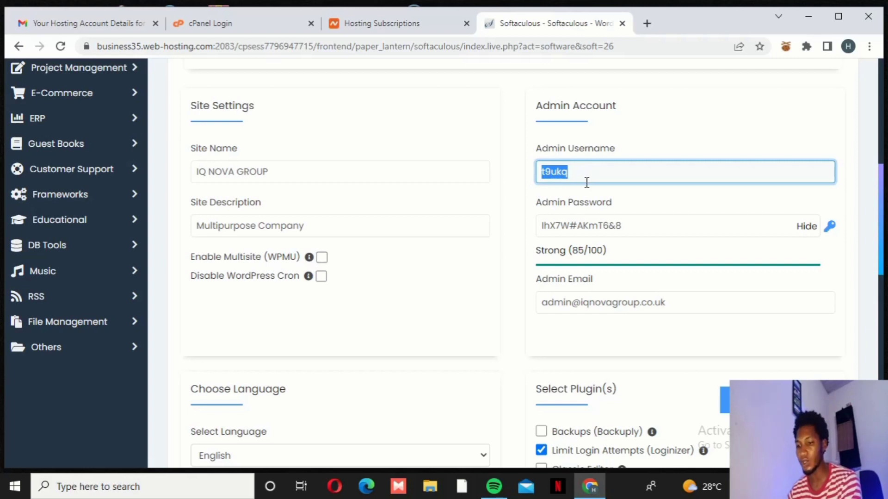
text(Admin)
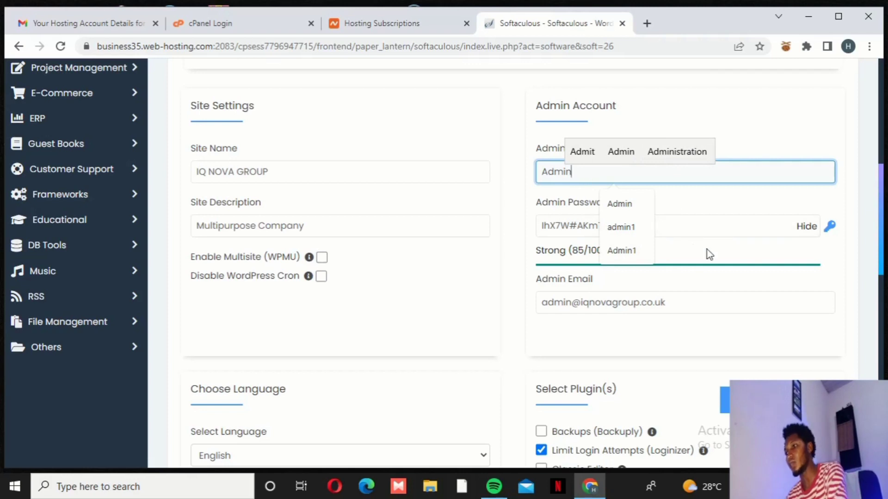
click(689, 224)
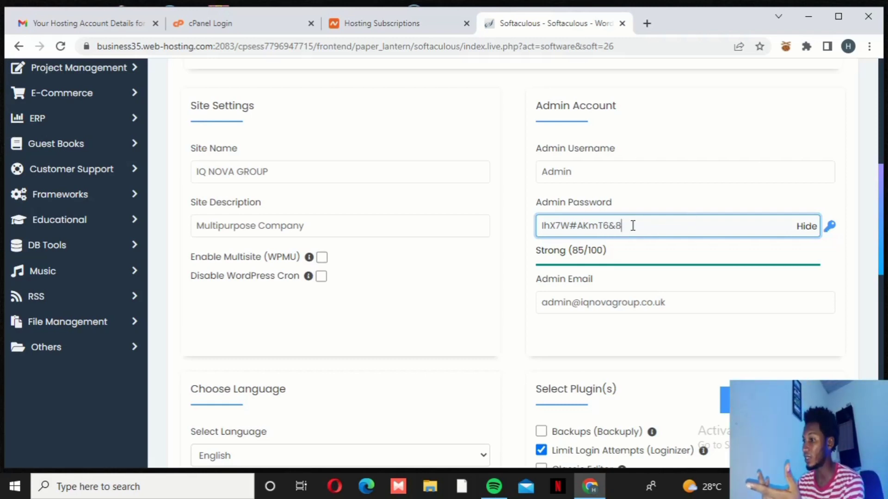
drag(633, 226, 538, 227)
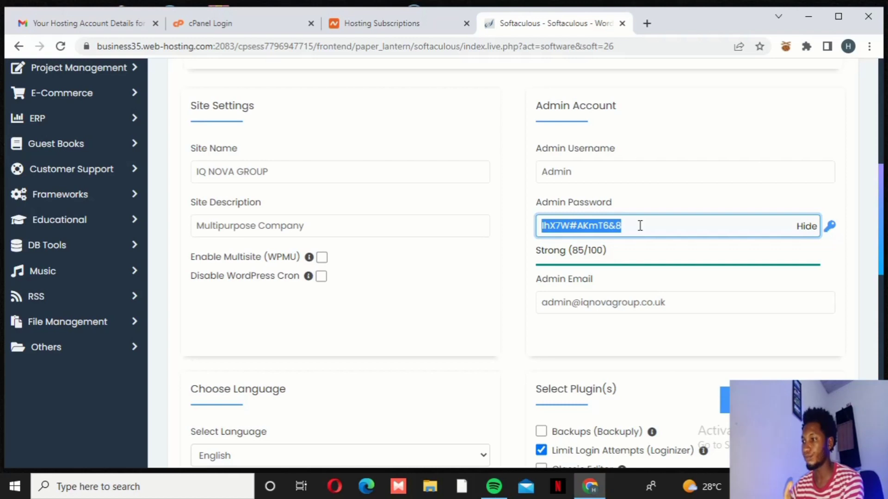
click(722, 130)
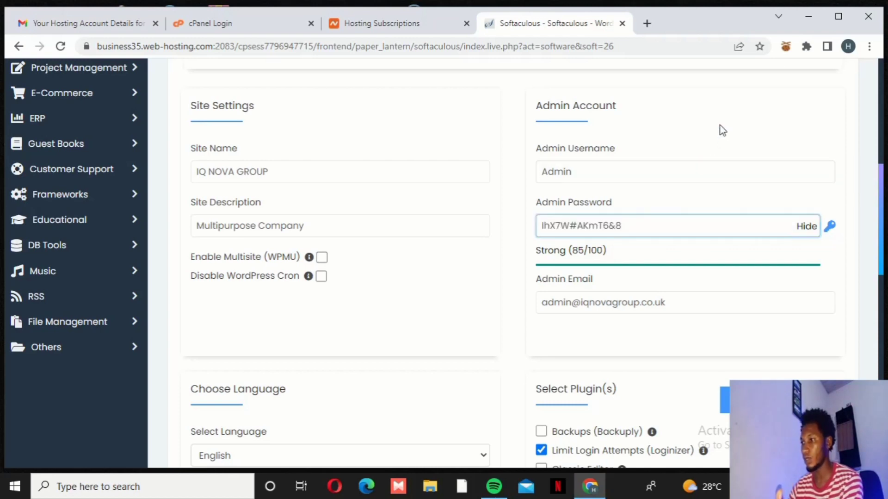
click(626, 231)
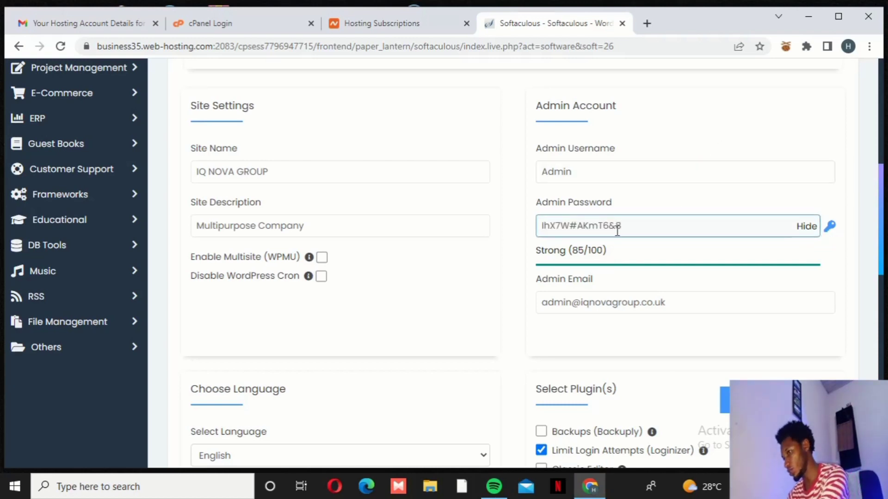
click(638, 276)
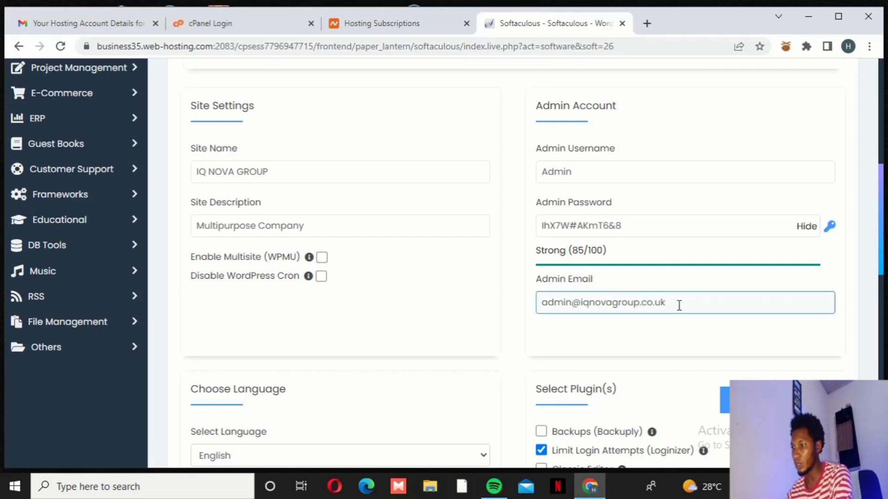
drag(668, 302, 545, 303)
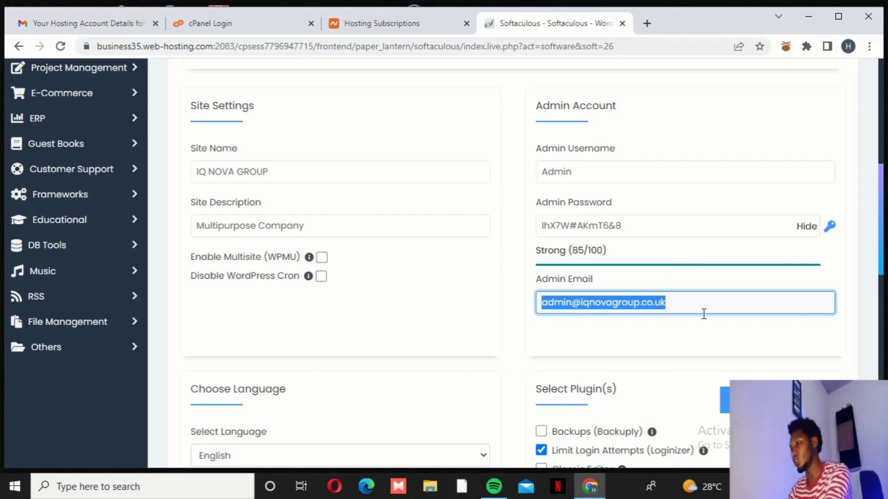
click(689, 301)
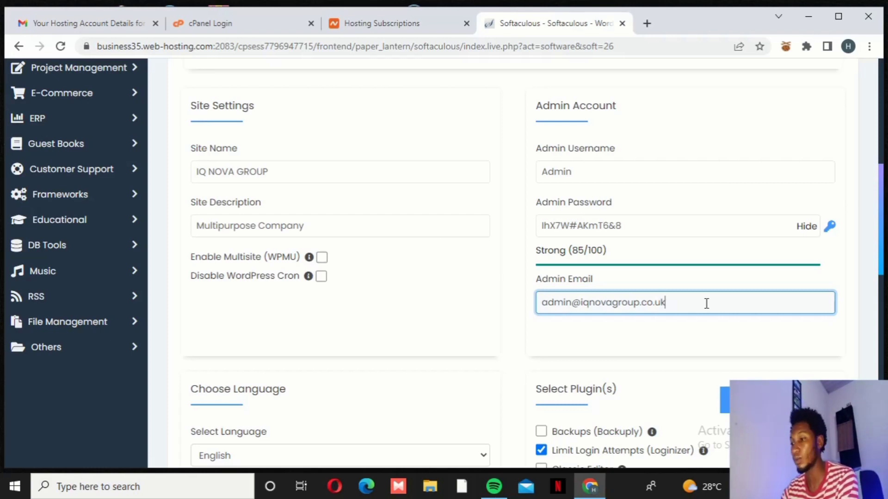
drag(696, 303, 516, 297)
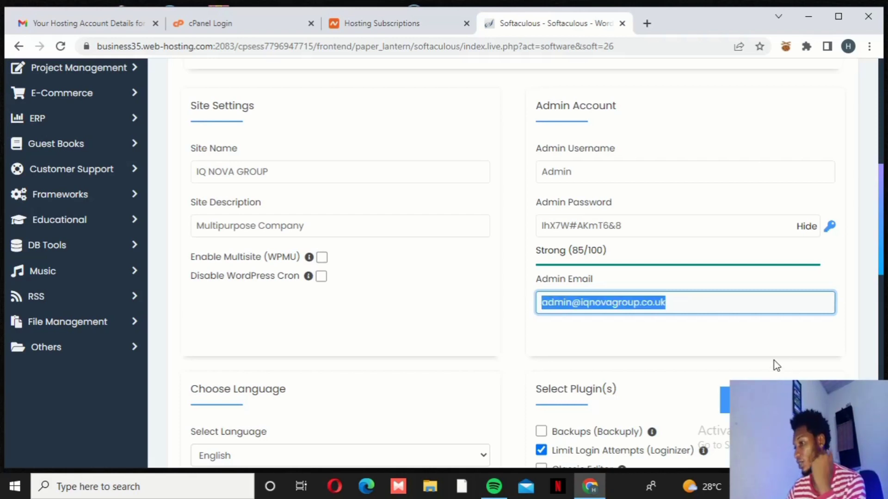
click(708, 333)
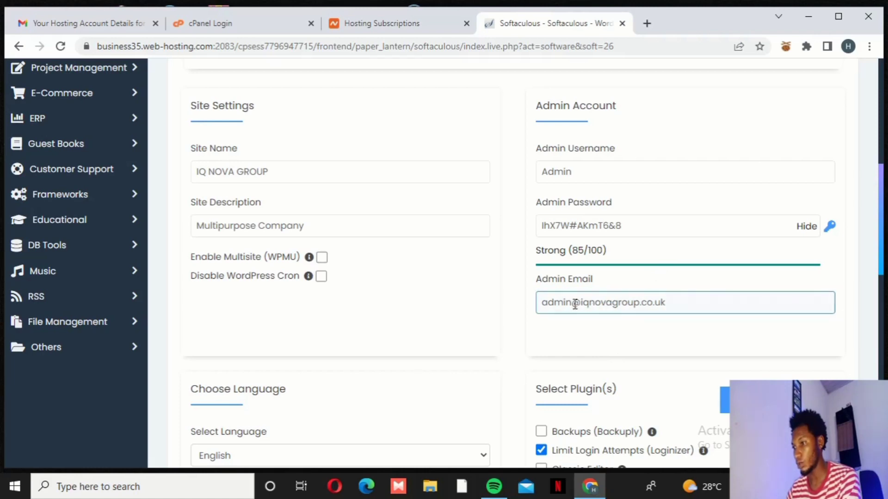
click(678, 310)
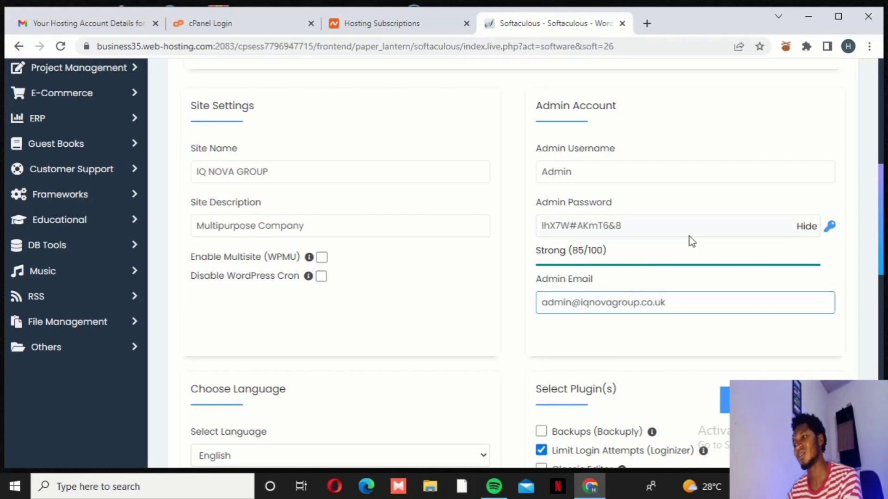
click(666, 223)
click(613, 300)
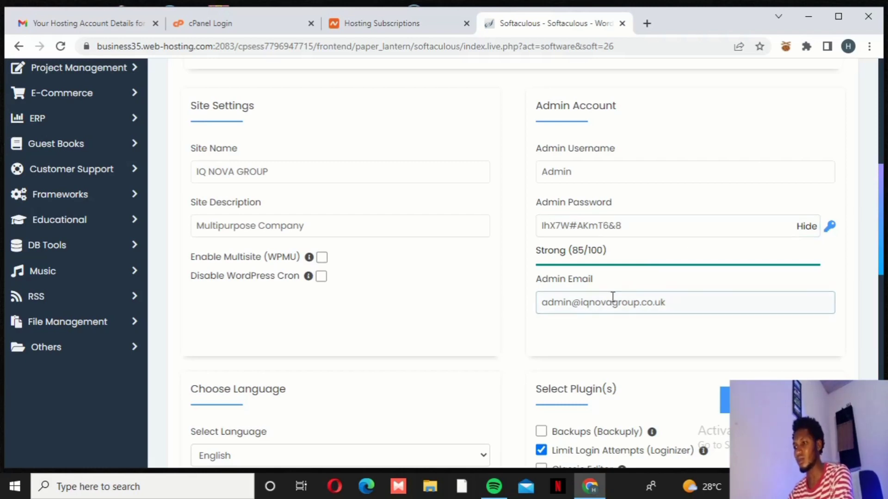
click(652, 244)
scroll(610, 206, down, 3)
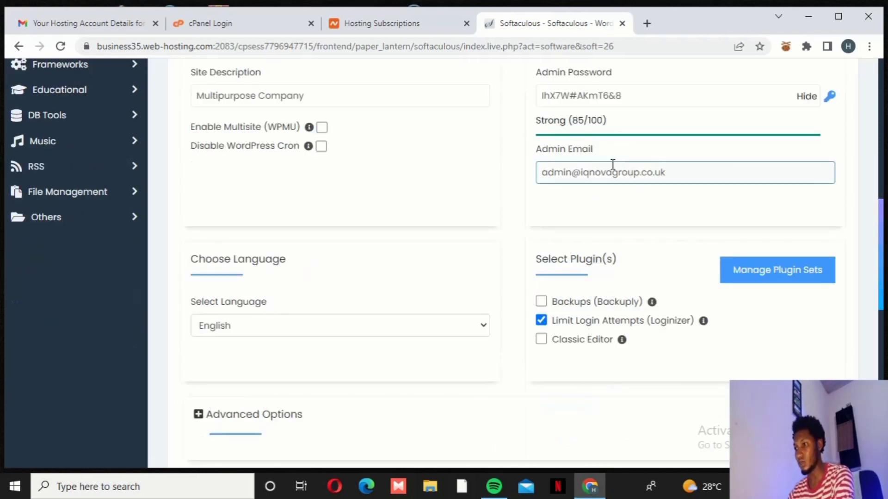
scroll(621, 209, up, 3)
scroll(621, 209, up, 1)
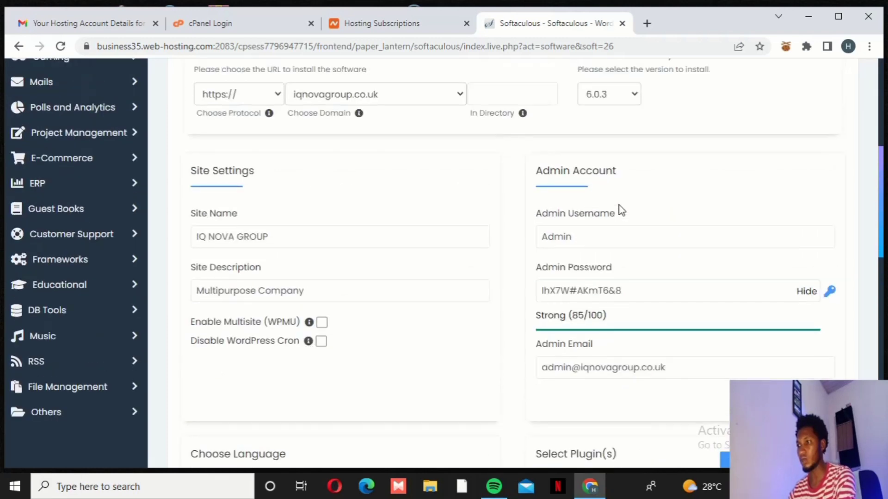
click(610, 230)
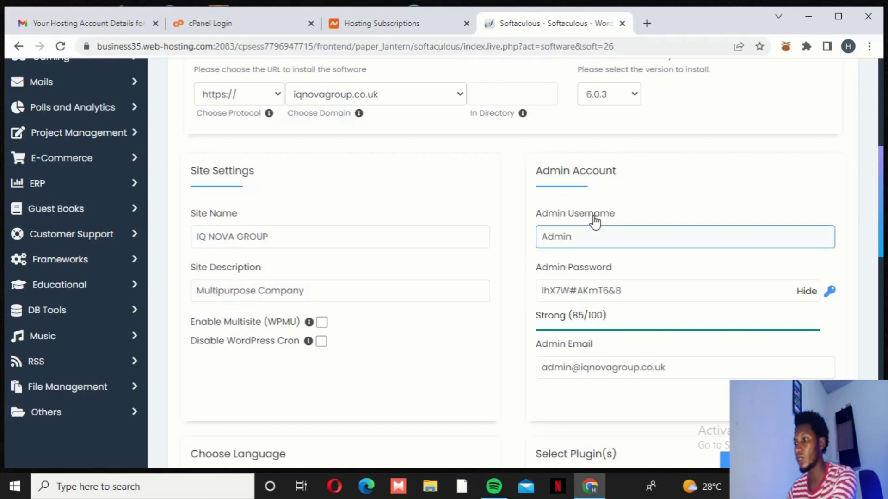
double_click(577, 236)
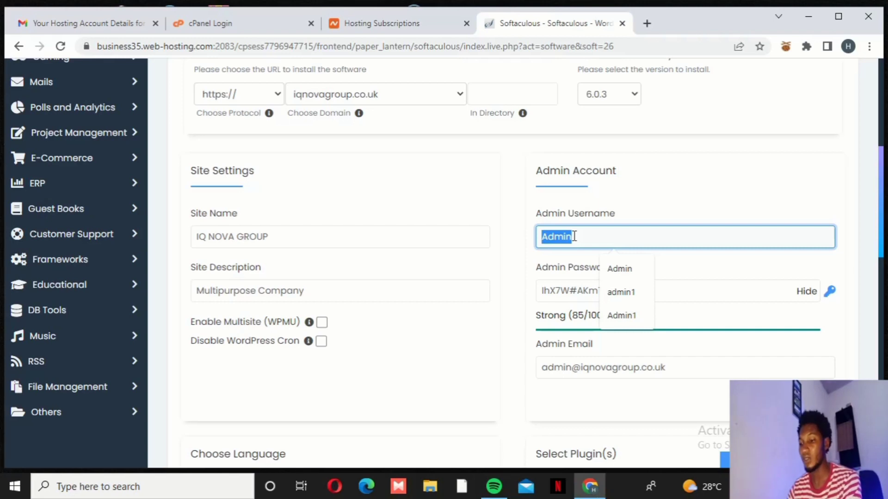
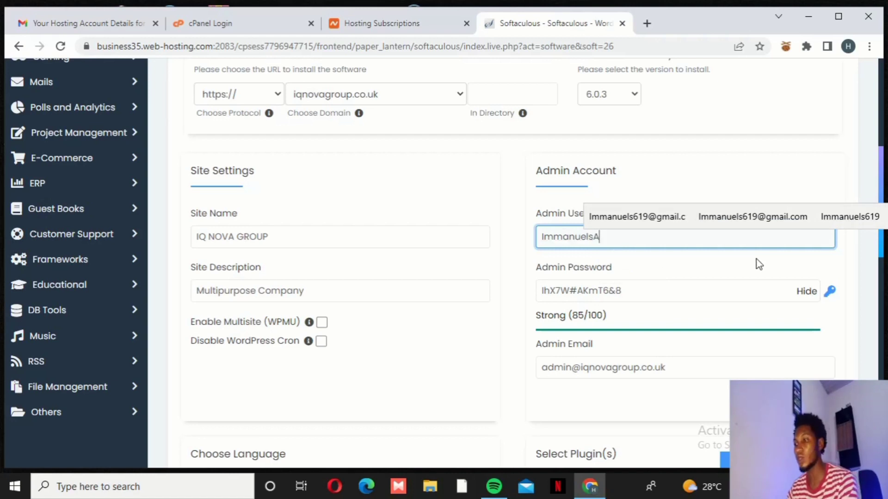
key(ctrl+a)
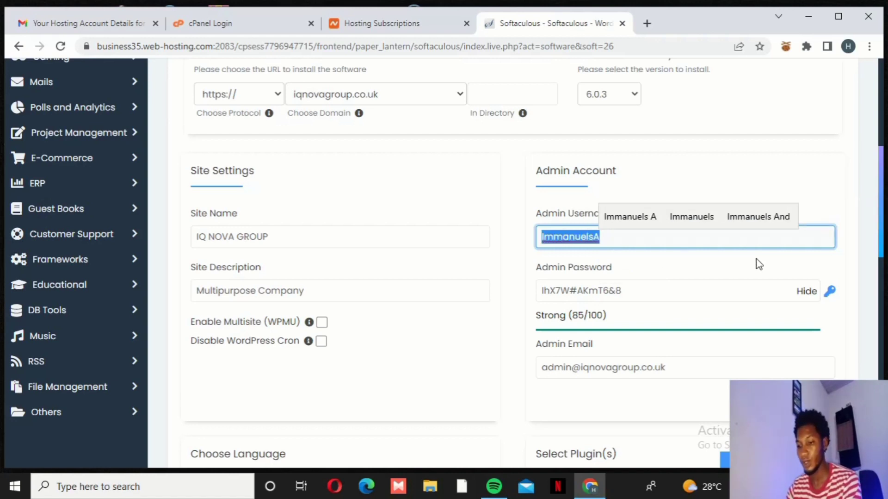
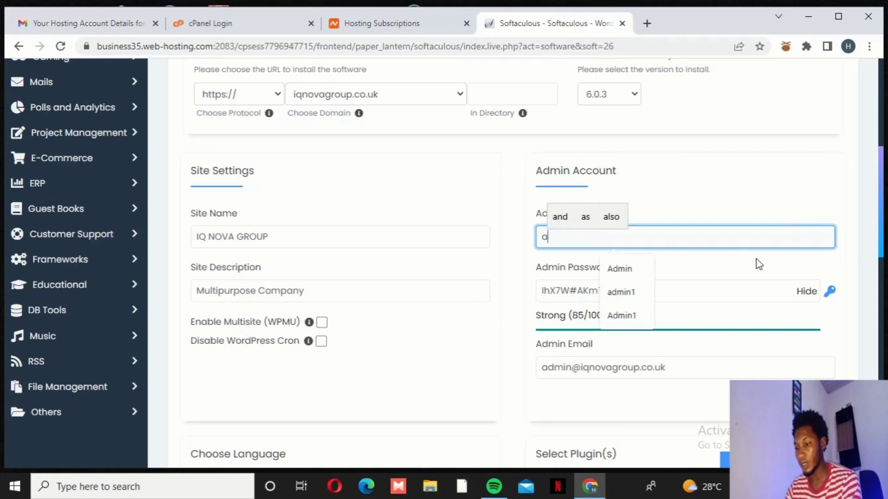
key(BackSpace)
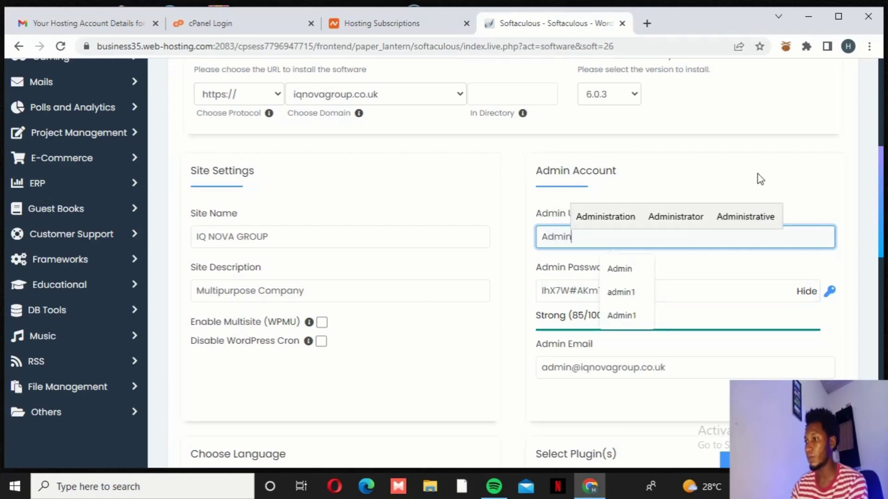
click(740, 208)
click(628, 296)
drag(632, 291, 543, 291)
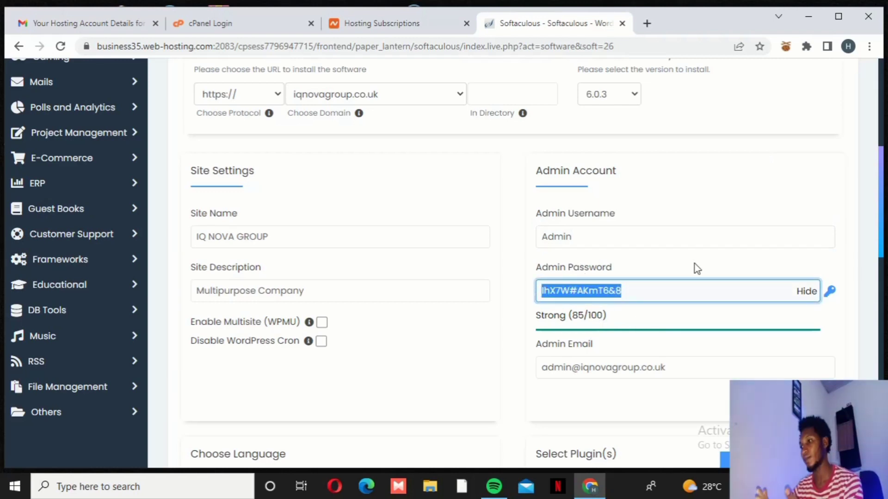
click(628, 292)
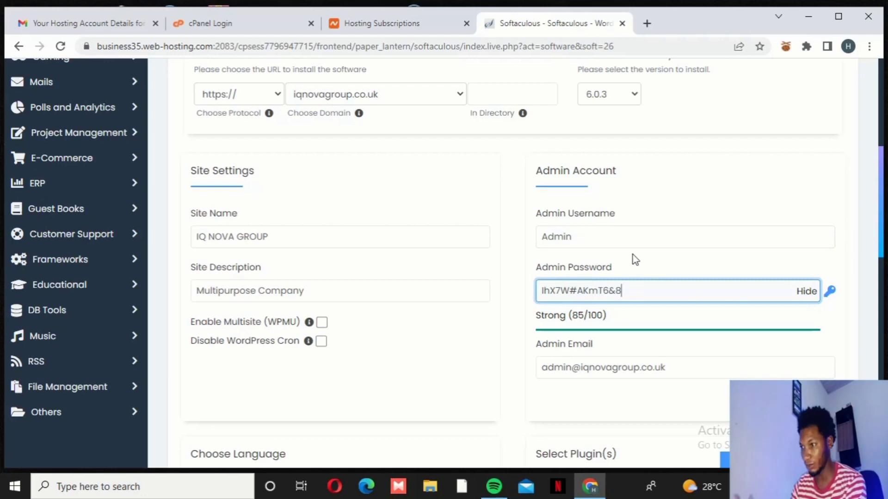
scroll(641, 259, down, 1)
scroll(594, 262, down, 3)
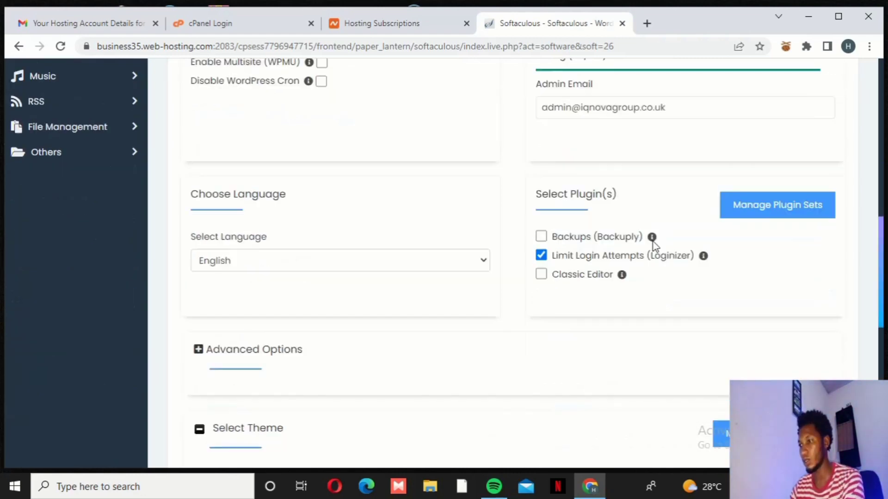
scroll(594, 183, up, 1)
scroll(594, 182, up, 1)
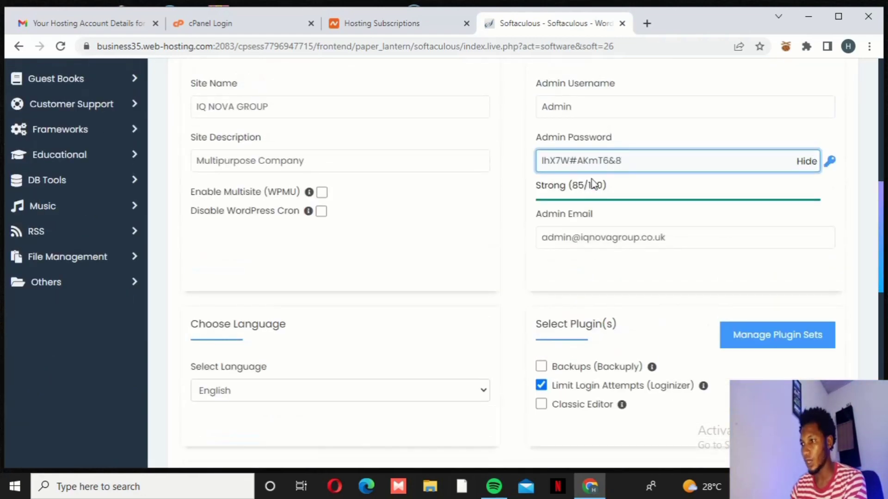
scroll(594, 183, down, 2)
scroll(471, 190, up, 2)
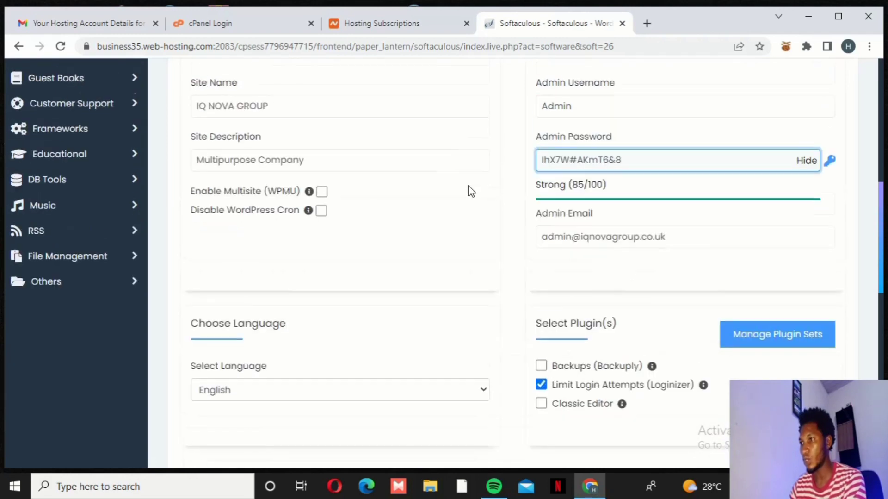
scroll(470, 190, down, 7)
scroll(476, 191, up, 5)
scroll(482, 190, down, 8)
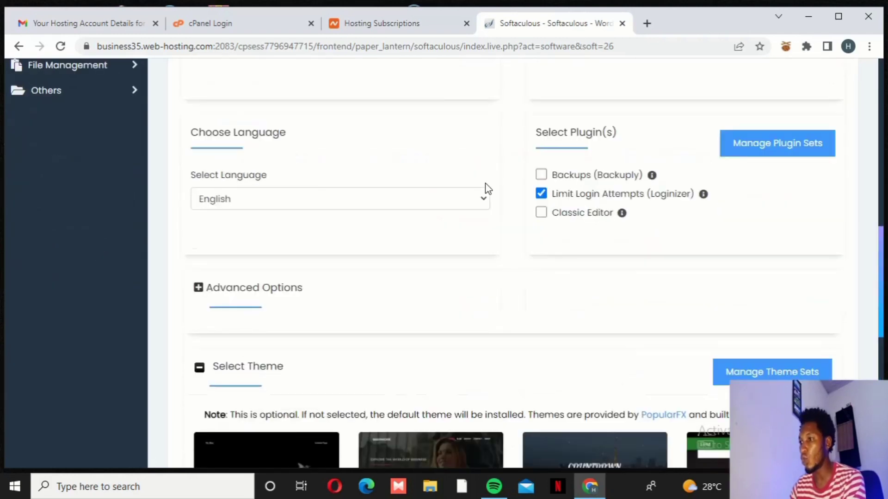
Fill the installation-details email with the saved address and install WordPress
click(544, 342)
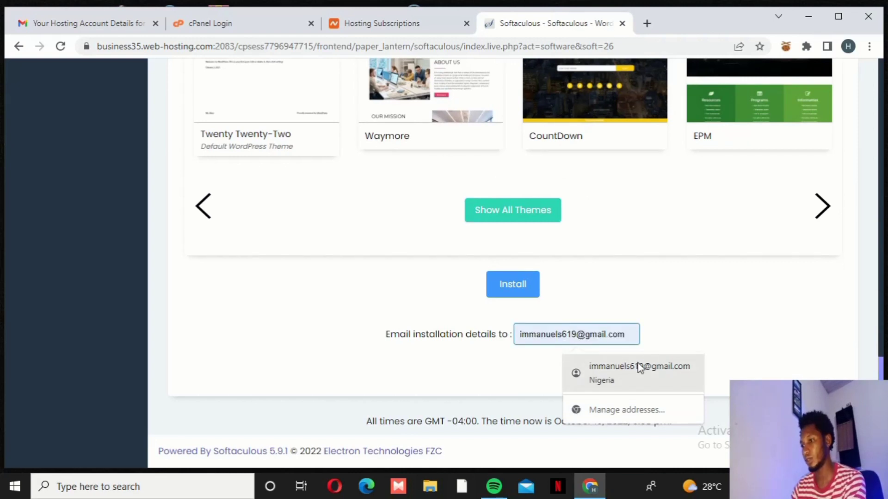
click(636, 368)
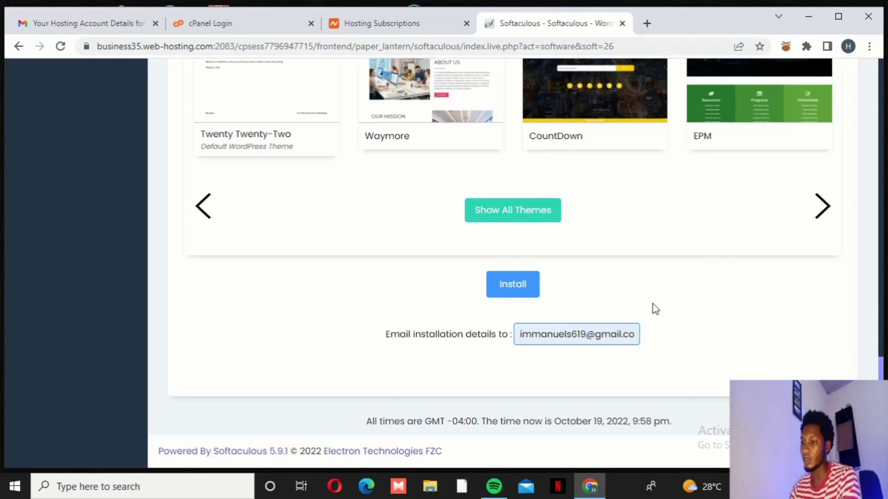
click(517, 288)
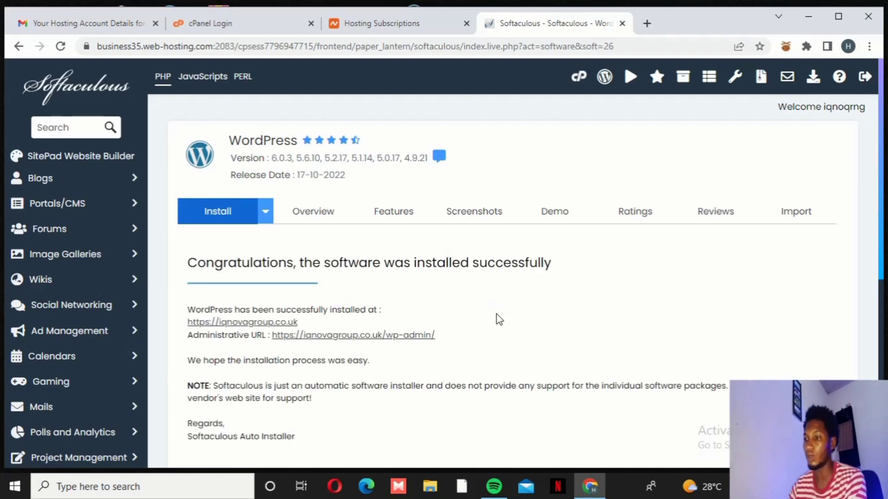
scroll(467, 307, down, 3)
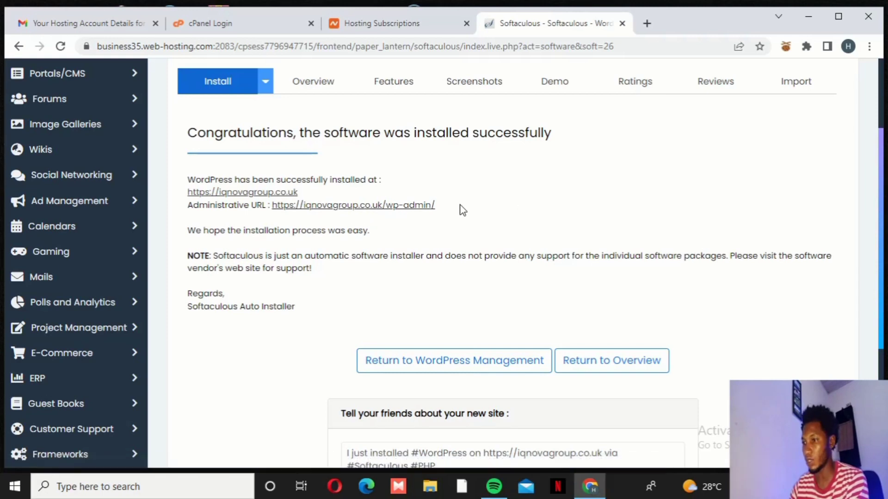
Open the iqnovagroup.co.uk site and its wp-admin URL in new tabs, viewing the live site
right_click(240, 197)
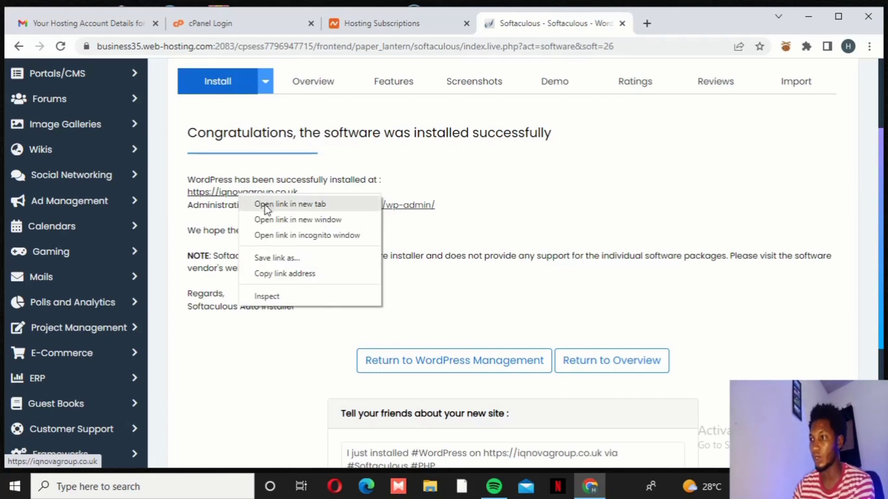
click(266, 205)
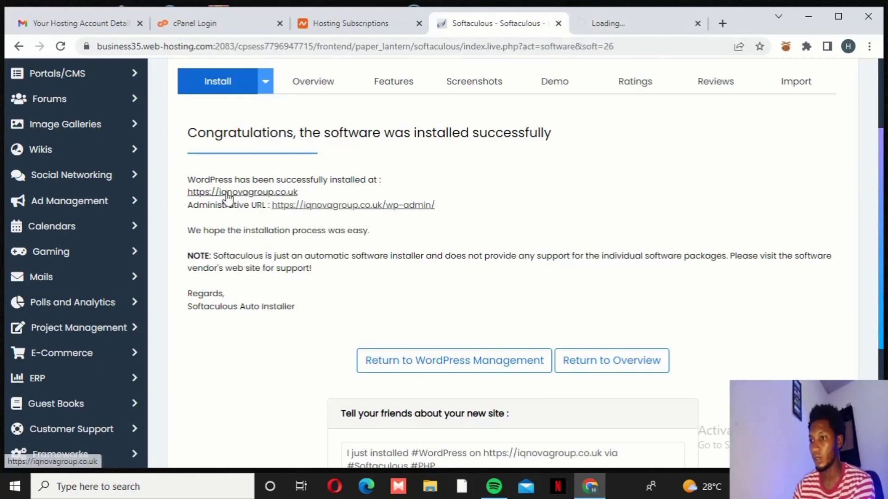
right_click(365, 204)
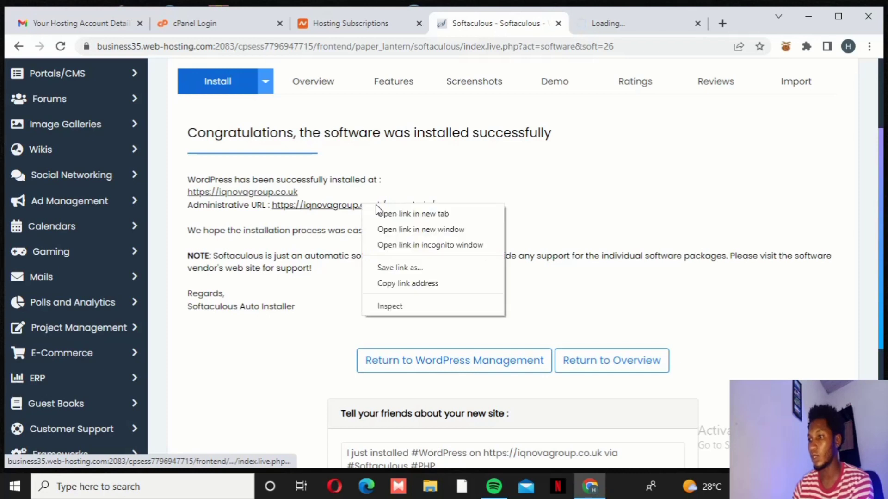
click(413, 214)
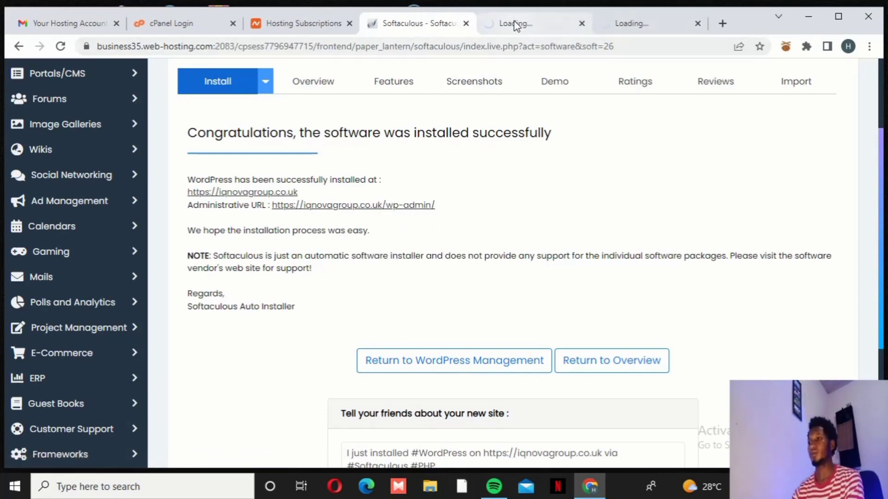
click(514, 25)
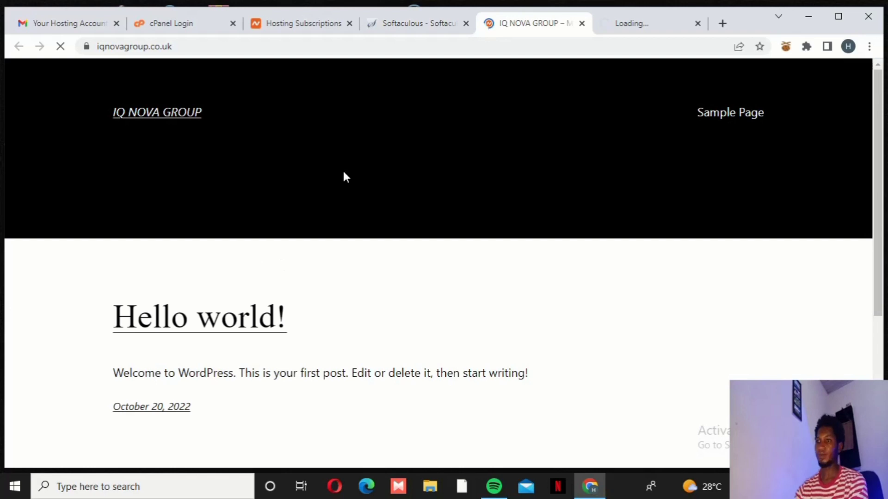
scroll(379, 173, down, 5)
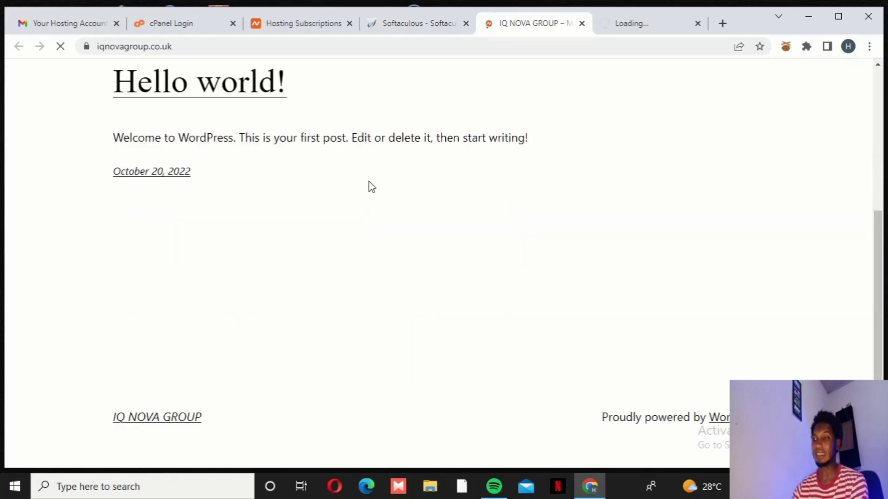
scroll(370, 185, up, 5)
scroll(463, 180, down, 8)
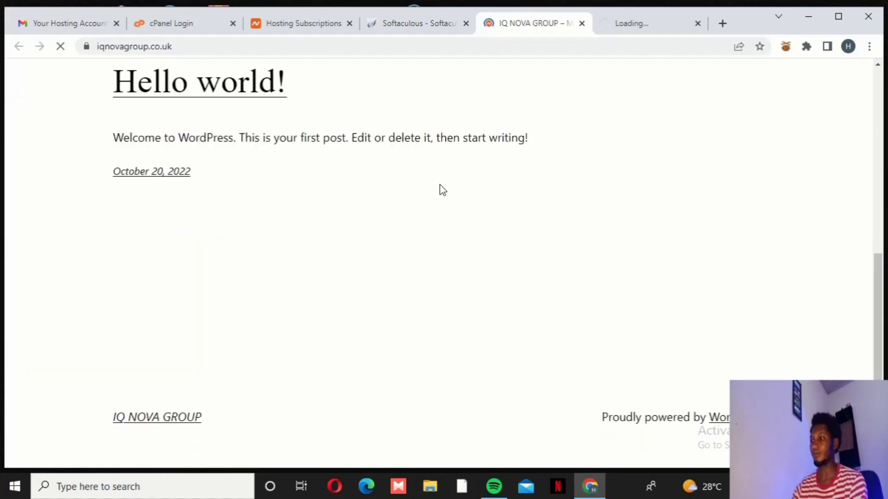
scroll(440, 187, up, 5)
scroll(441, 186, down, 5)
scroll(441, 186, up, 5)
scroll(442, 189, down, 5)
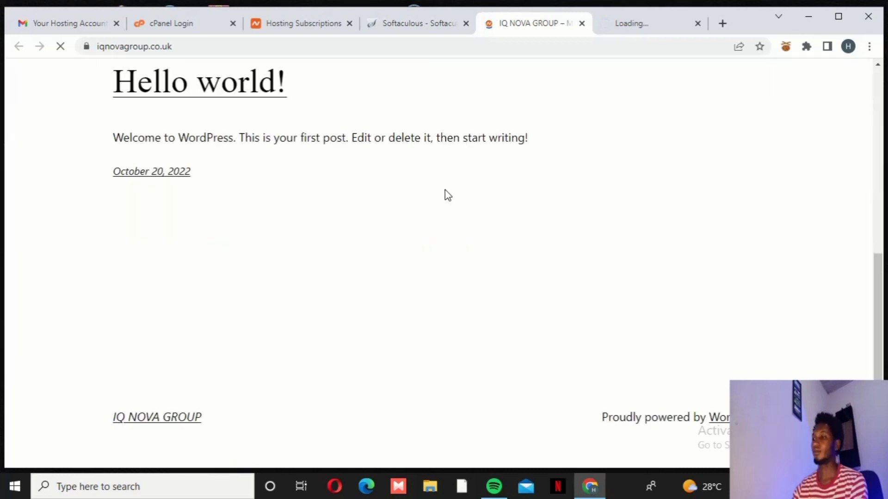
scroll(363, 264, up, 8)
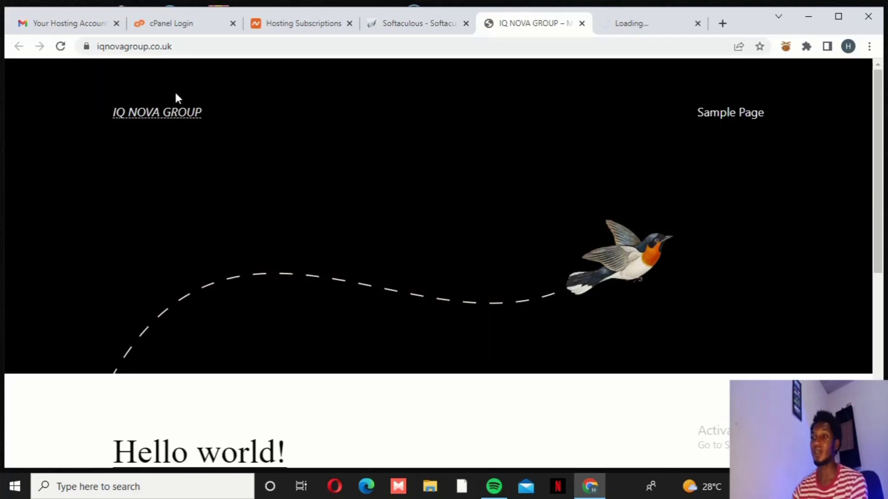
scroll(350, 145, down, 8)
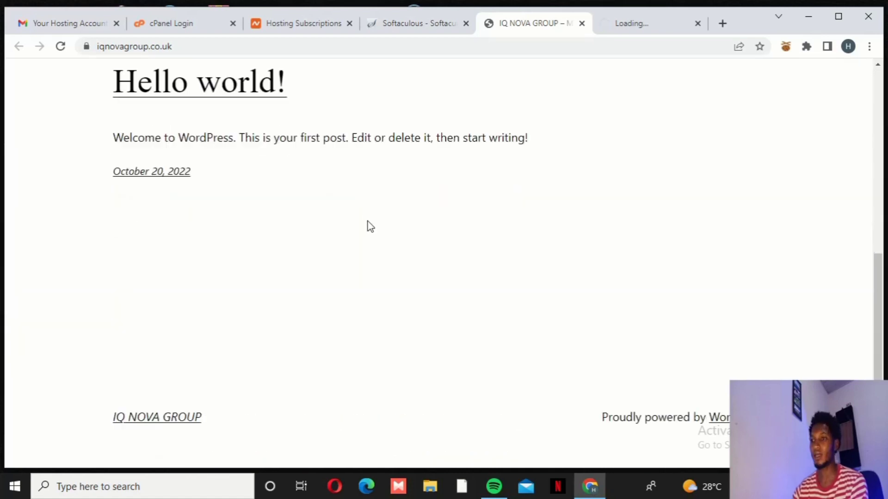
scroll(368, 226, up, 8)
scroll(392, 188, down, 8)
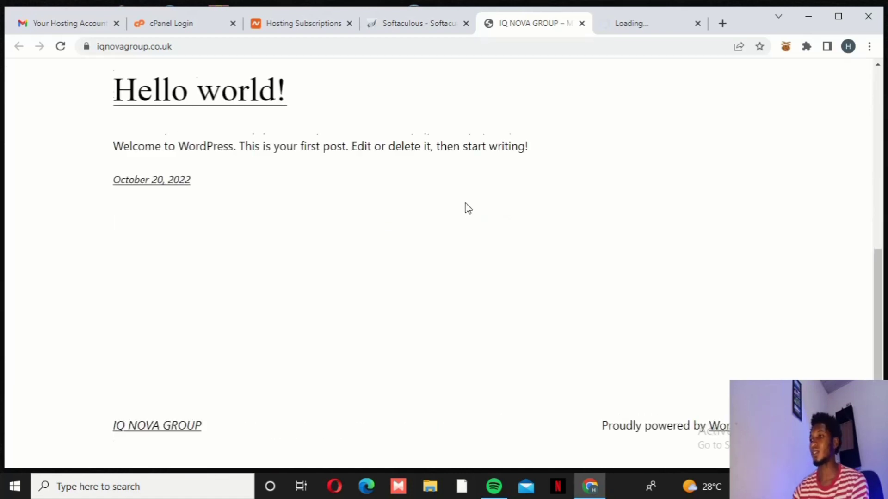
scroll(462, 202, up, 8)
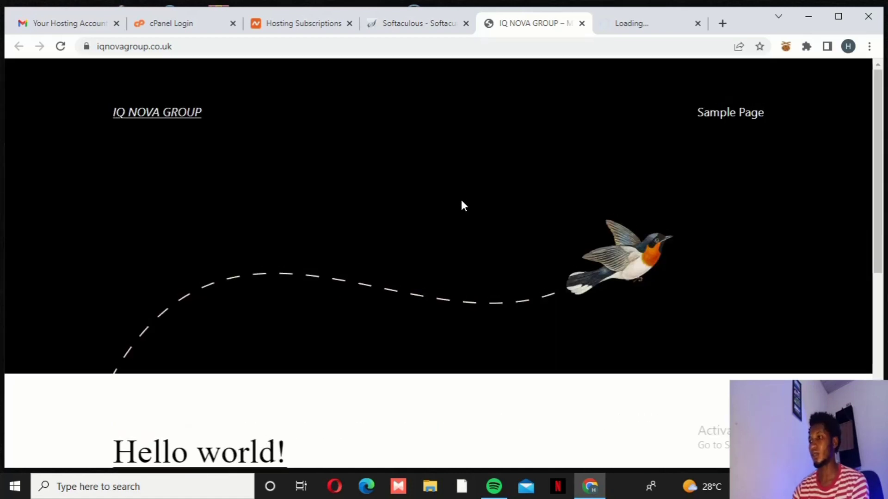
click(626, 24)
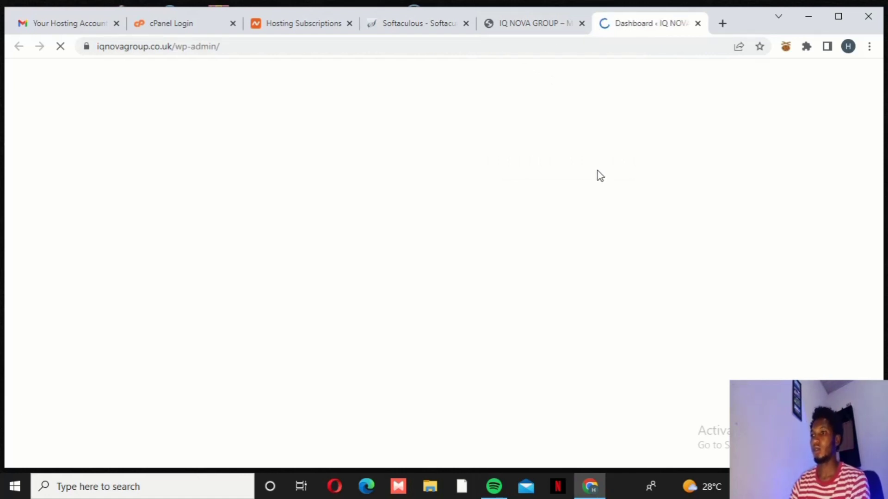
click(527, 23)
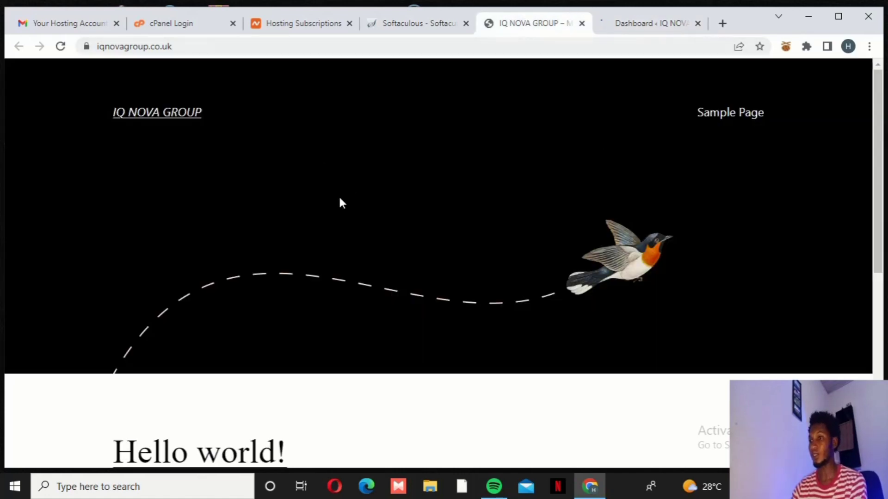
scroll(649, 153, down, 8)
scroll(639, 172, up, 8)
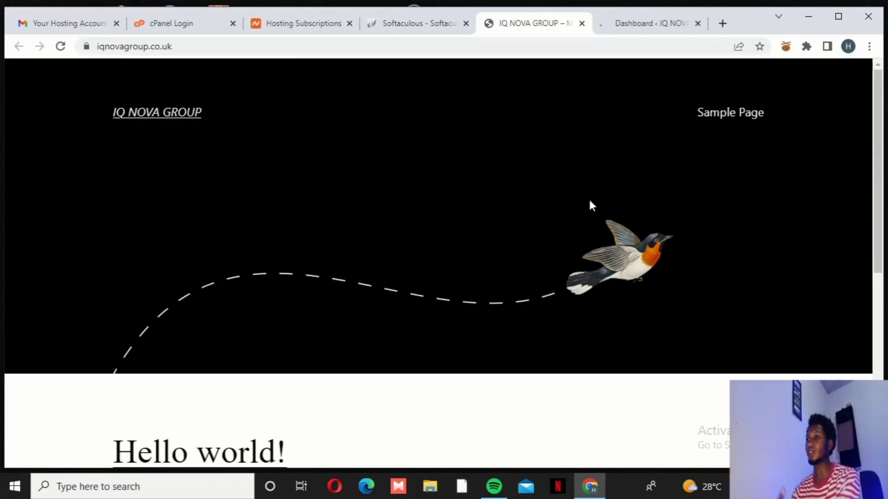
scroll(588, 192, down, 3)
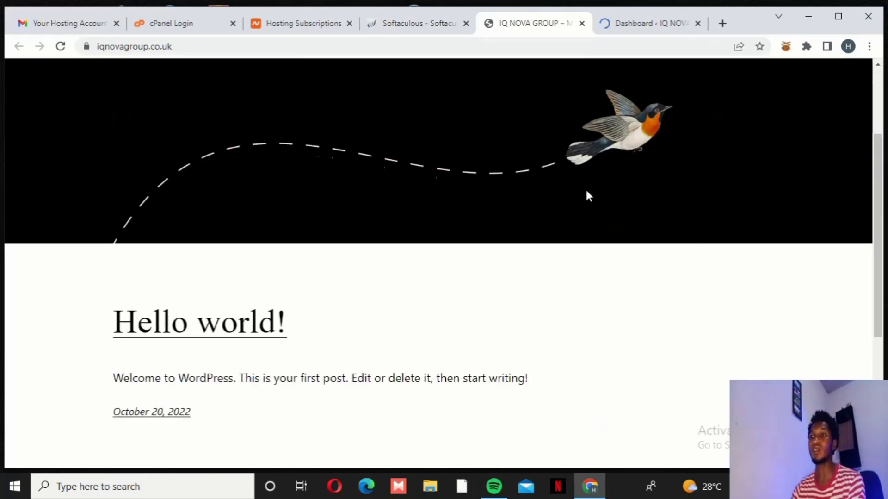
scroll(533, 230, down, 5)
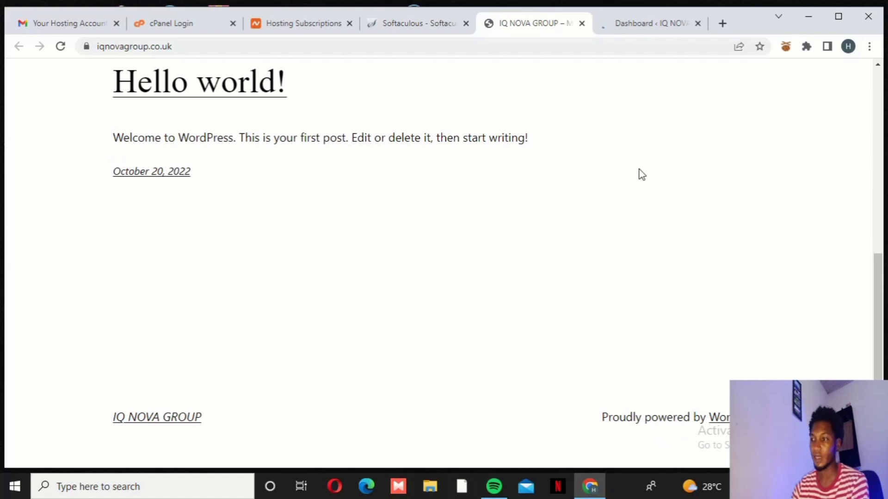
scroll(640, 172, up, 7)
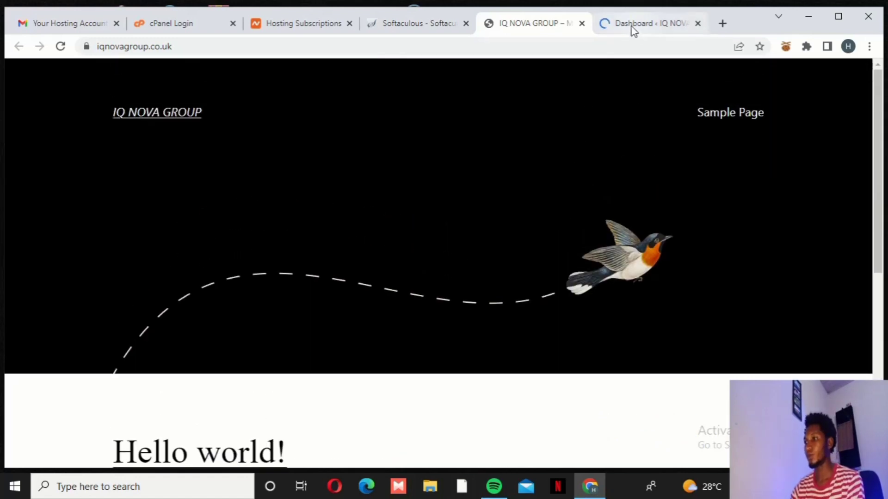
Switch to the wp-admin Dashboard tab and highlight the 'Welcome to WordPress!' heading
click(647, 24)
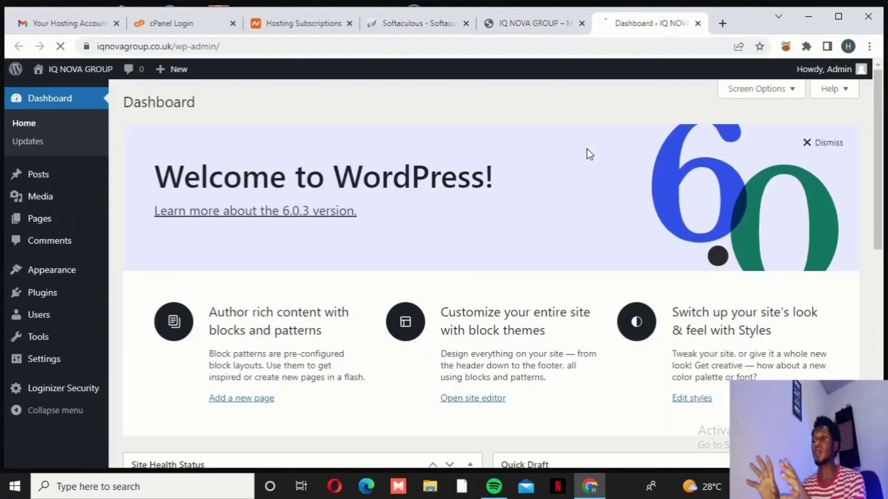
drag(539, 185, 138, 187)
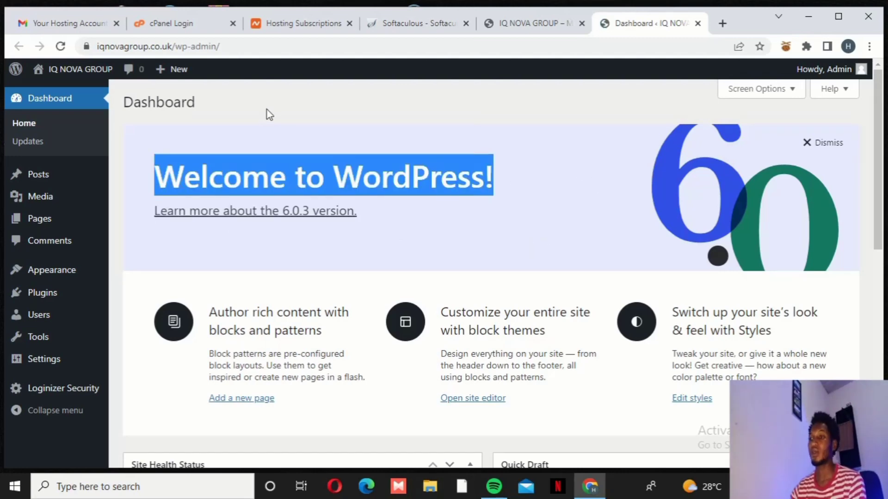
scroll(270, 135, down, 10)
scroll(269, 198, up, 10)
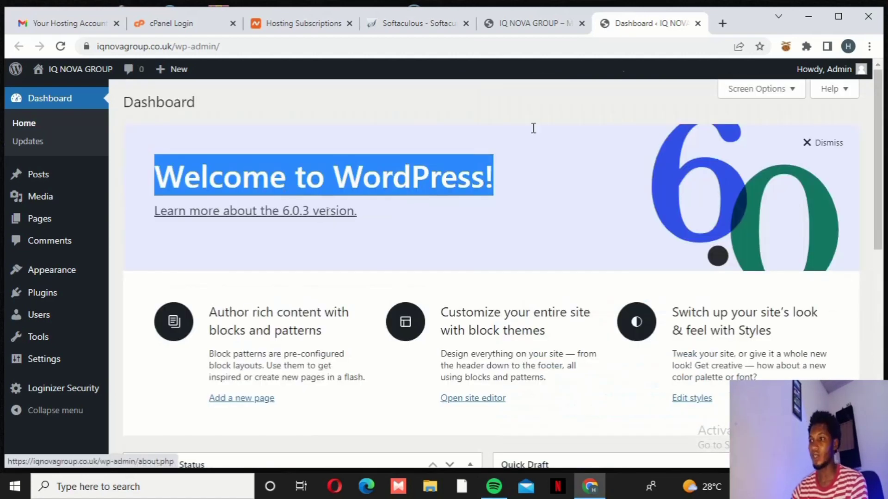
Browse the live iqnovagroup.co.uk homepage with its default 'Hello world!' post
click(527, 23)
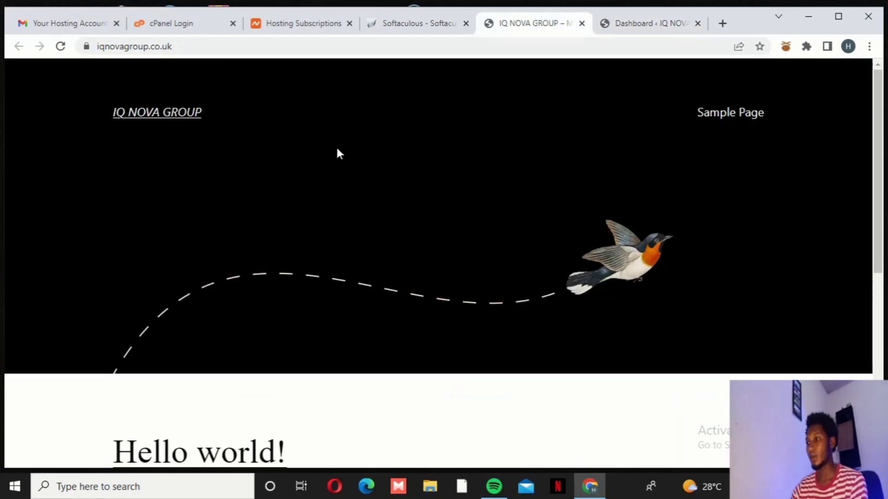
scroll(338, 153, down, 8)
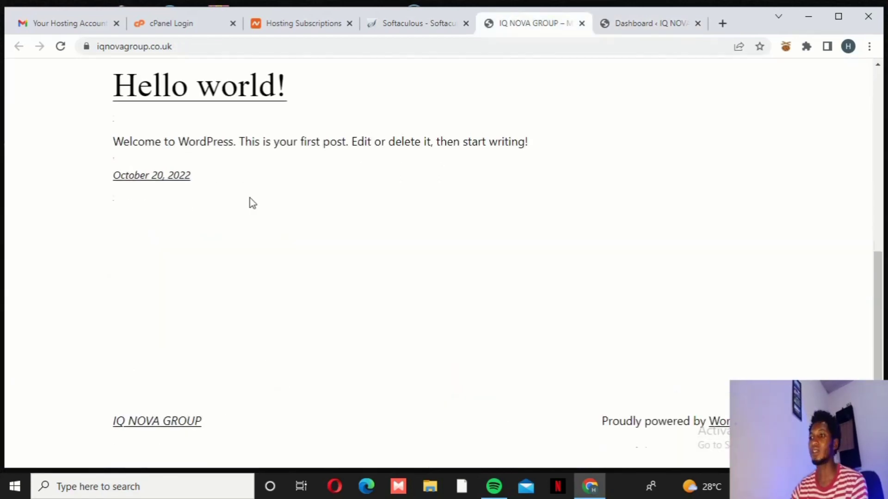
scroll(252, 201, up, 8)
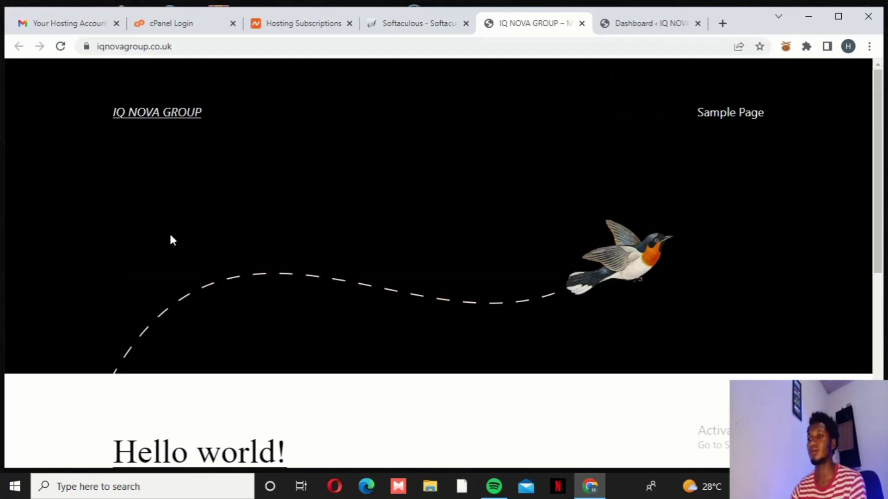
scroll(674, 283, down, 8)
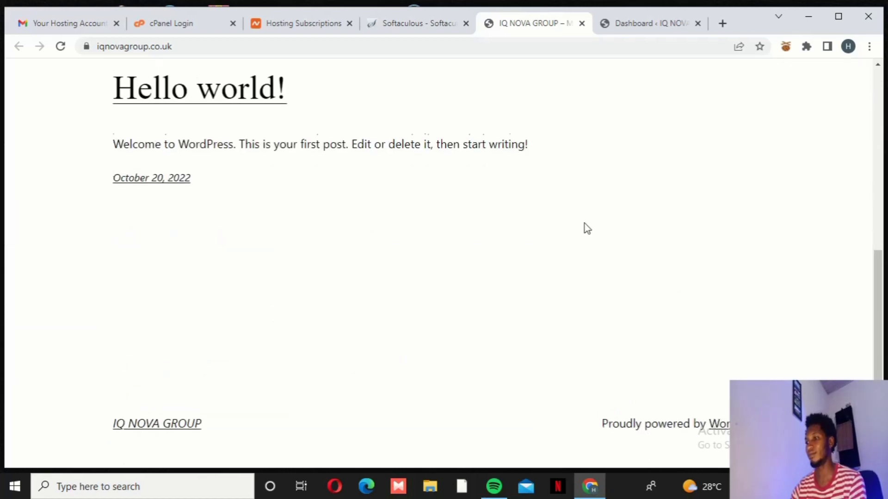
scroll(585, 301, up, 8)
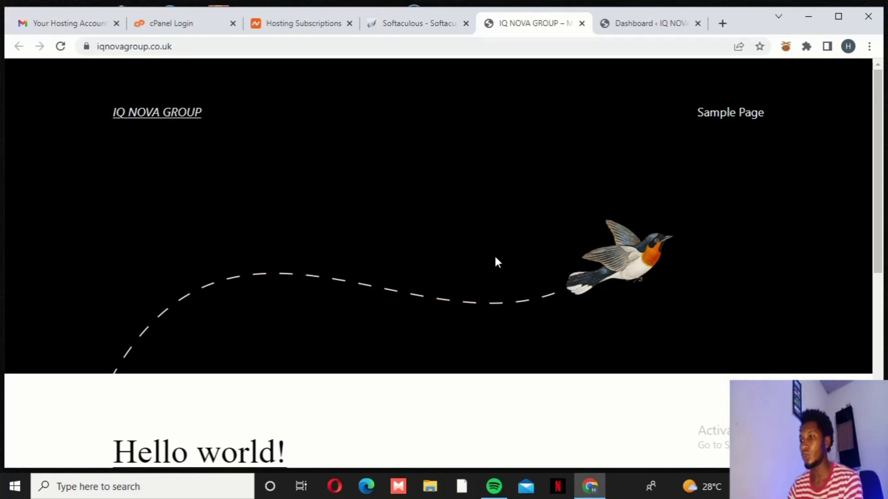
scroll(453, 162, down, 7)
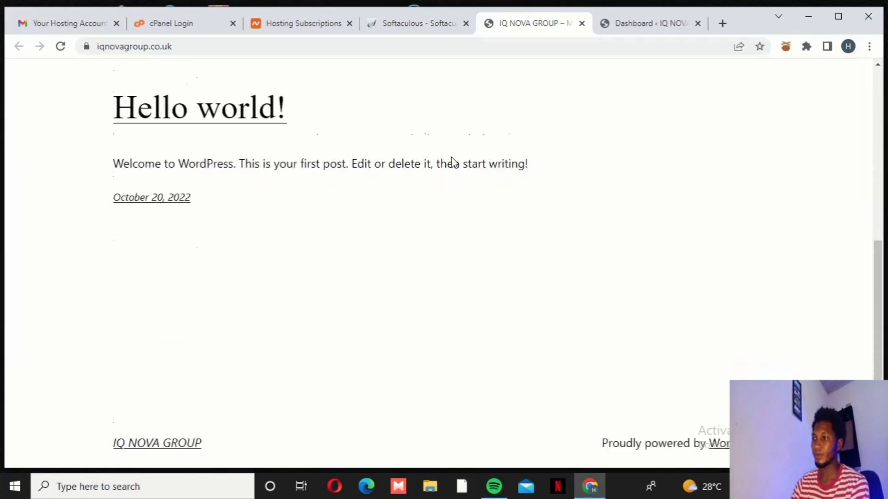
Go back to the wp-admin Dashboard, clear the heading selection, and review its 1 post, 1 page, 1 comment summary
click(649, 24)
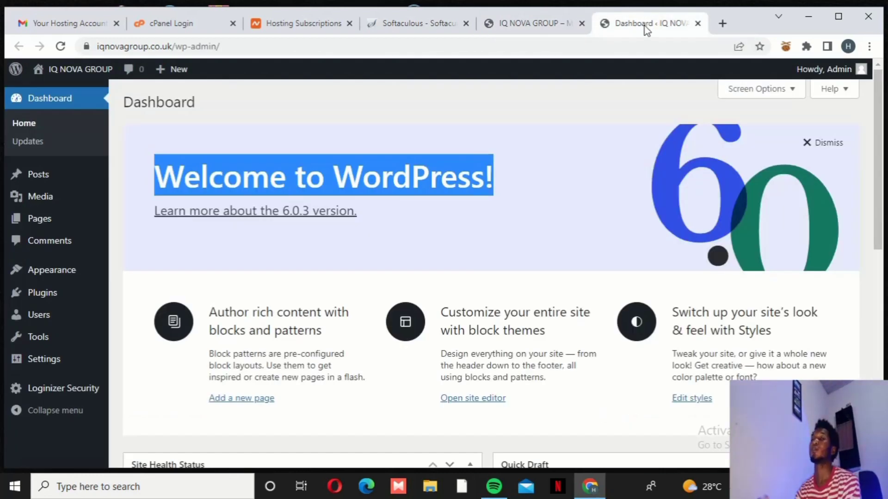
click(473, 122)
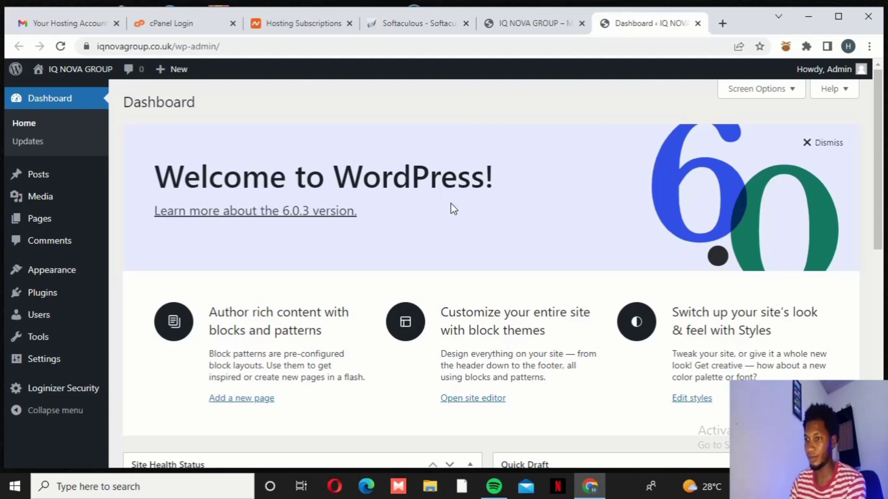
scroll(421, 209, down, 4)
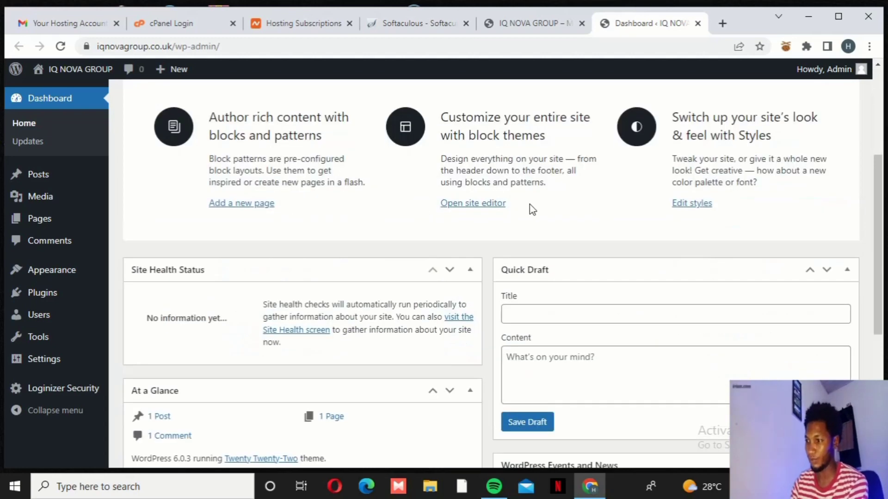
scroll(530, 206, up, 4)
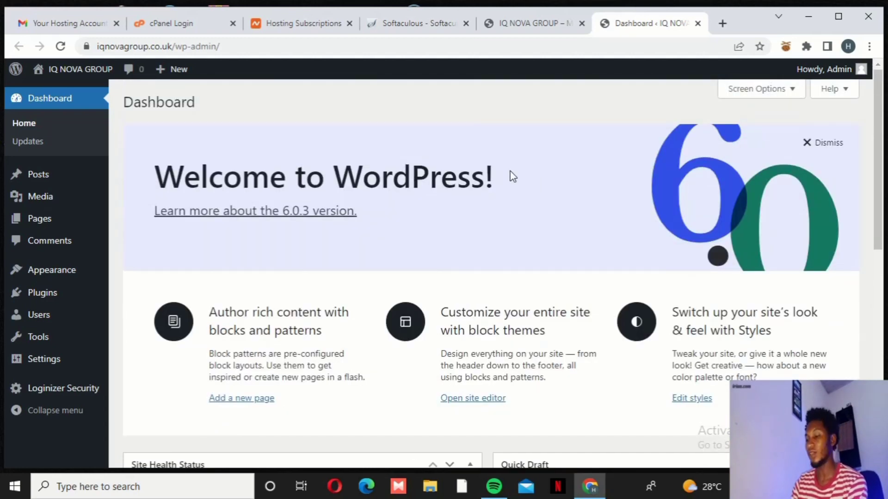